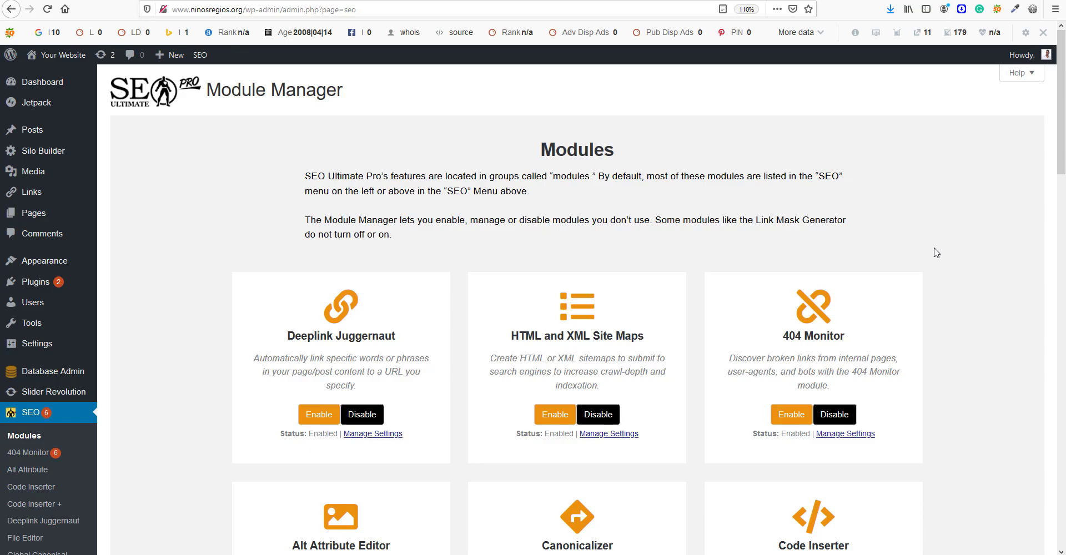
Find the Deep Silo Builder module in the Module Manager and open its settings
{"action": "scroll", "coordinate": [1038, 265], "scroll_direction": "down", "scroll_amount": 20}
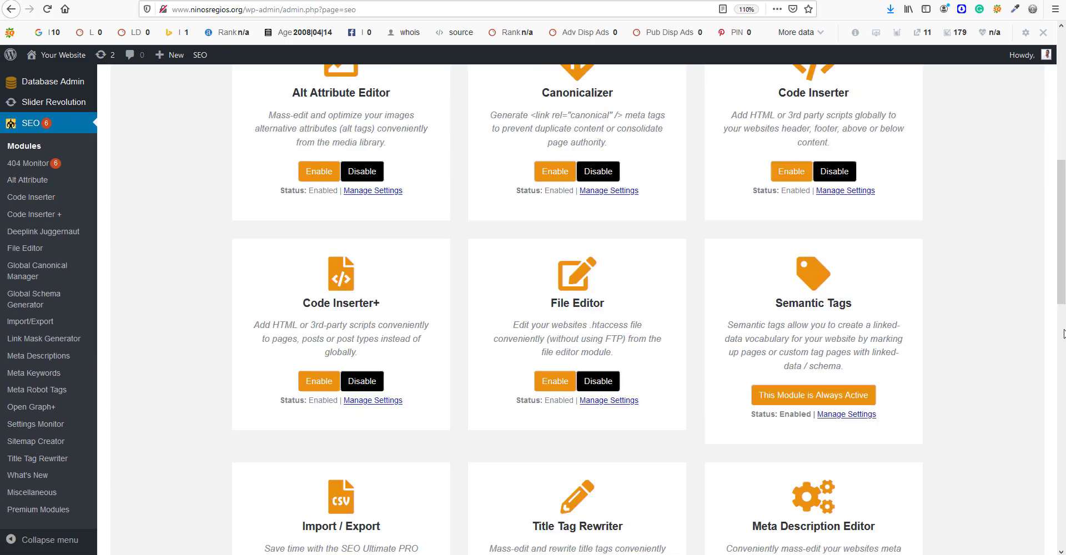
{"action": "scroll", "coordinate": [1037, 337], "scroll_direction": "down", "scroll_amount": 2}
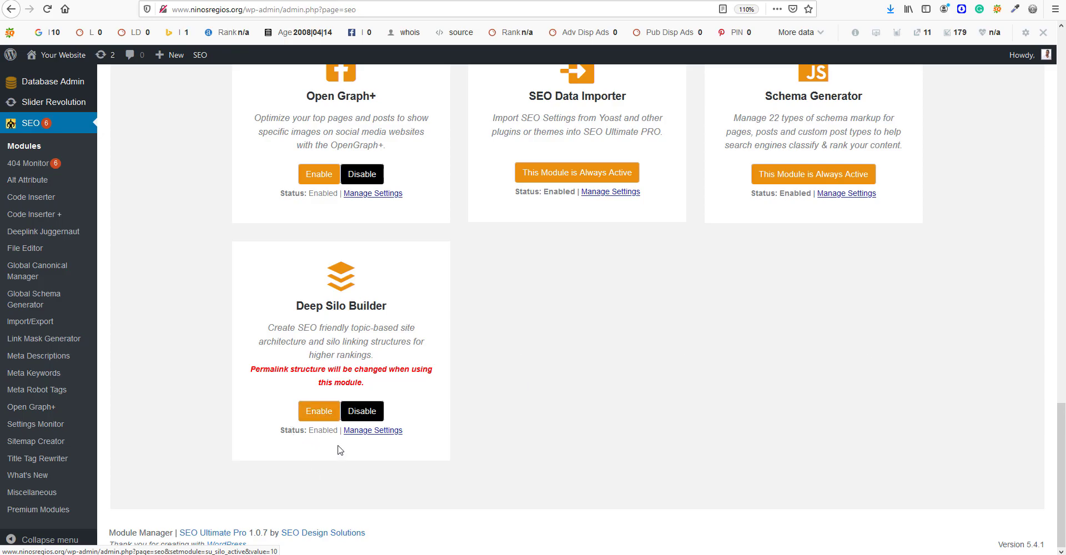
{"action": "left_click", "coordinate": [366, 431]}
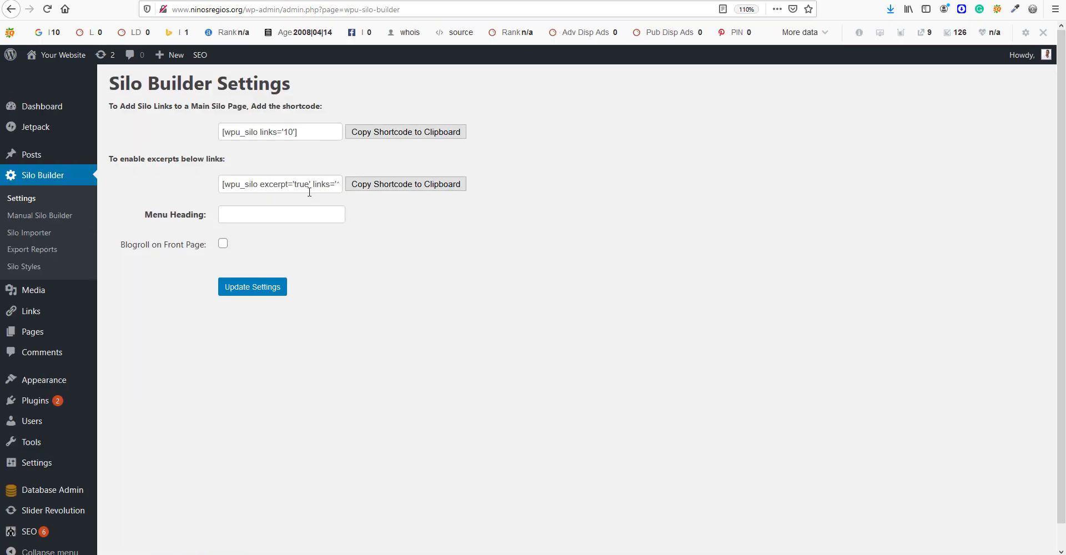
Examine the silo links shortcode and the Menu Heading field in the Silo Builder settings
{"action": "left_click_drag", "start_coordinate": [310, 133], "coordinate": [220, 134]}
{"action": "left_click", "coordinate": [290, 156]}
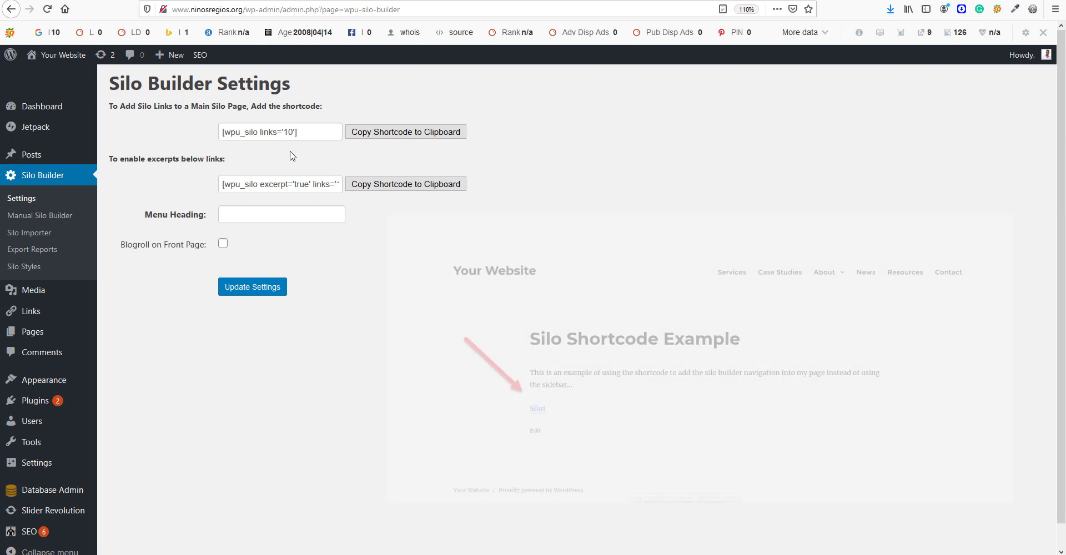
{"action": "left_click_drag", "start_coordinate": [300, 133], "coordinate": [240, 131]}
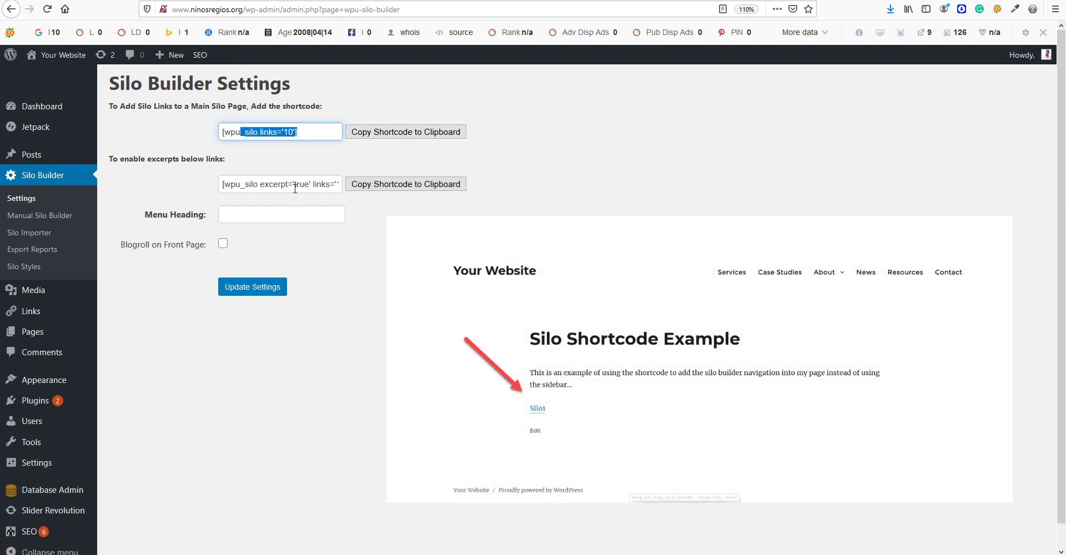
{"action": "left_click", "coordinate": [291, 165]}
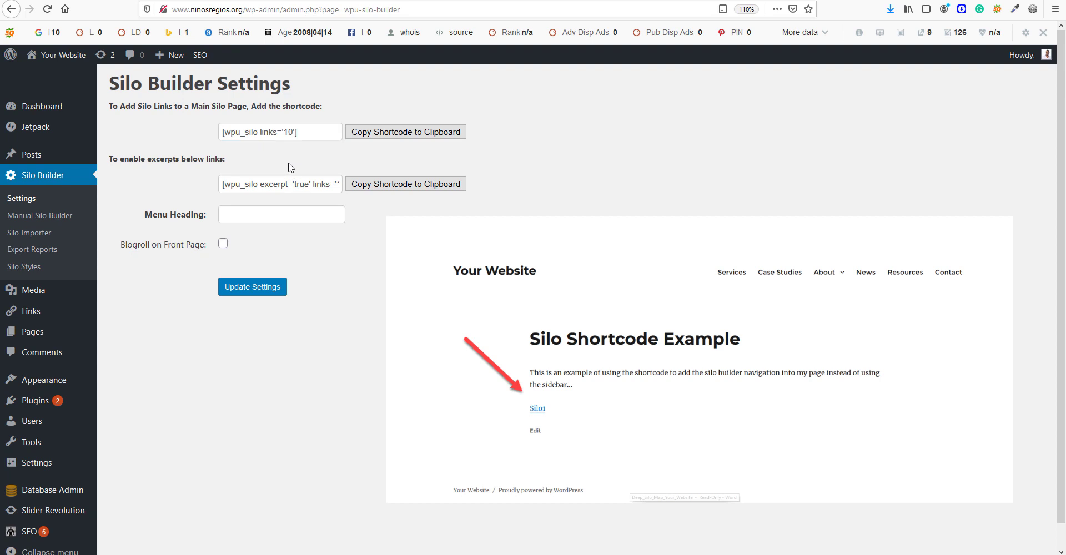
{"action": "left_click", "coordinate": [289, 132]}
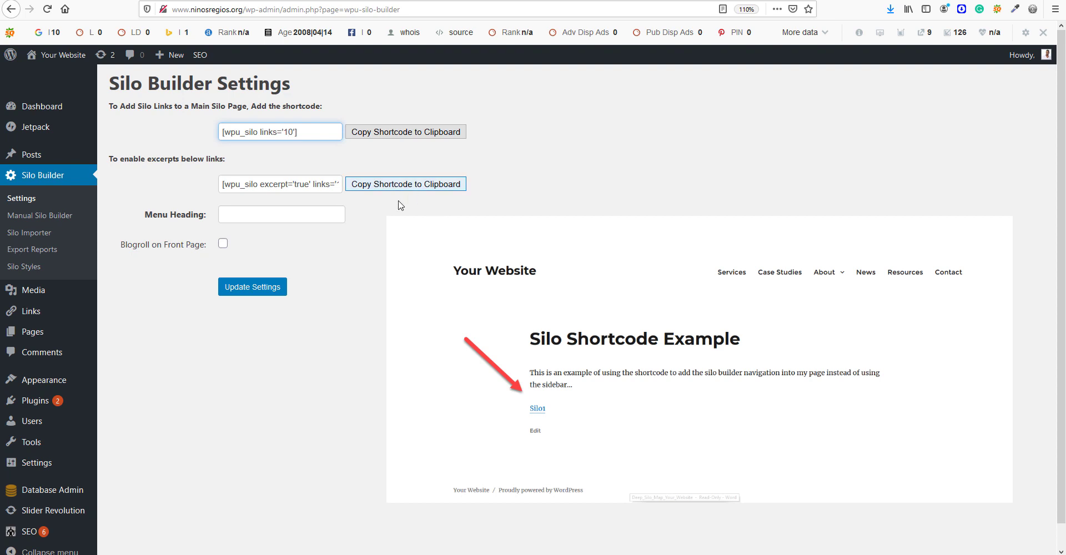
{"action": "left_click", "coordinate": [268, 214]}
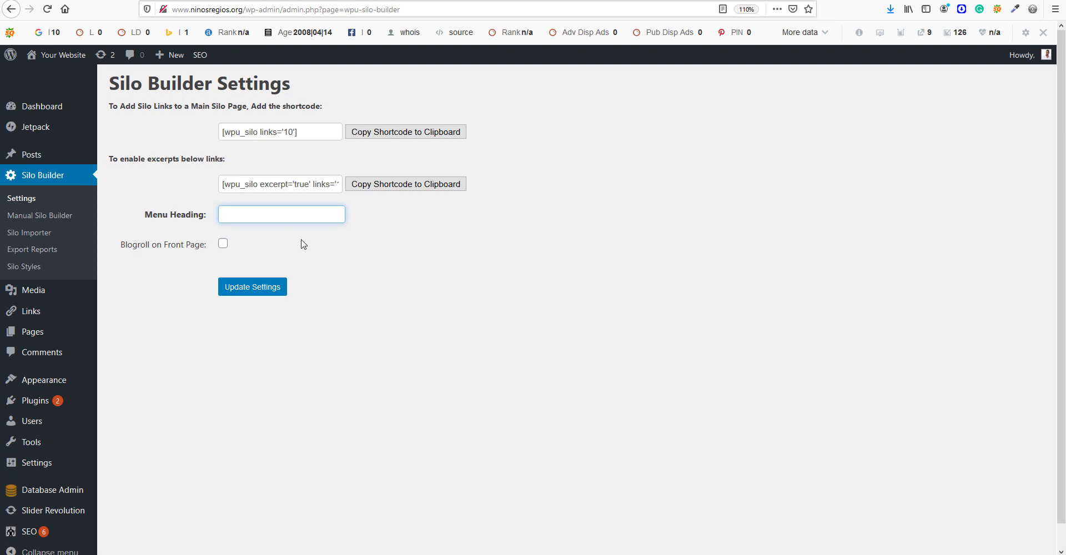
Open the Manual Silo Builder and review the available status options for new items
{"action": "left_click", "coordinate": [65, 217]}
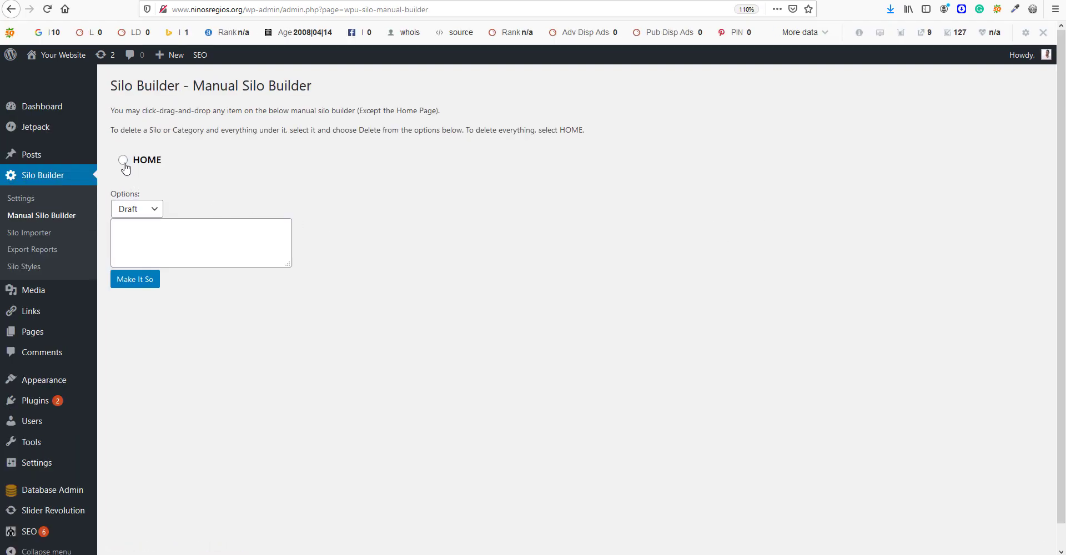
{"action": "left_click", "coordinate": [137, 211]}
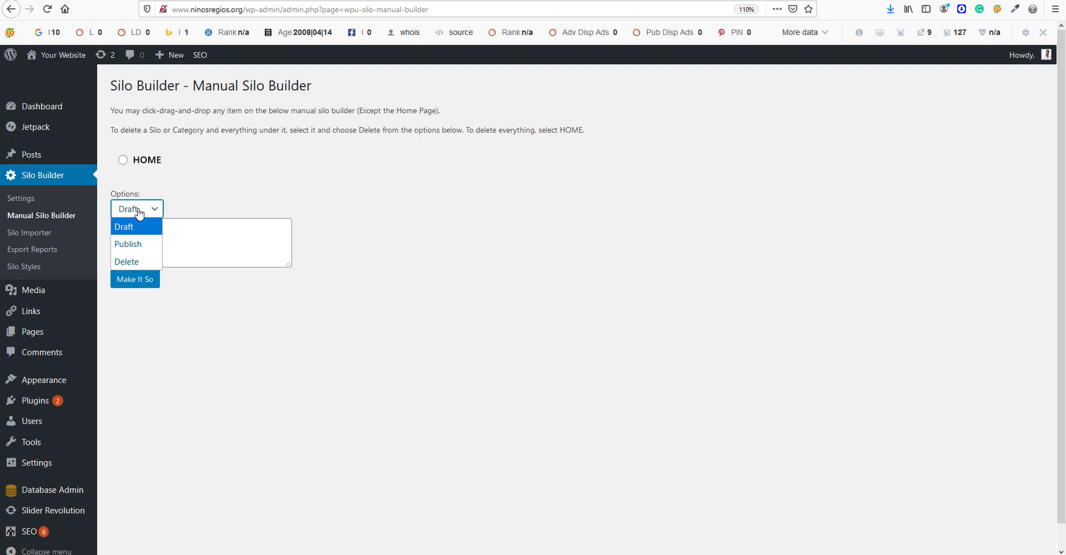
{"action": "left_click", "coordinate": [203, 198]}
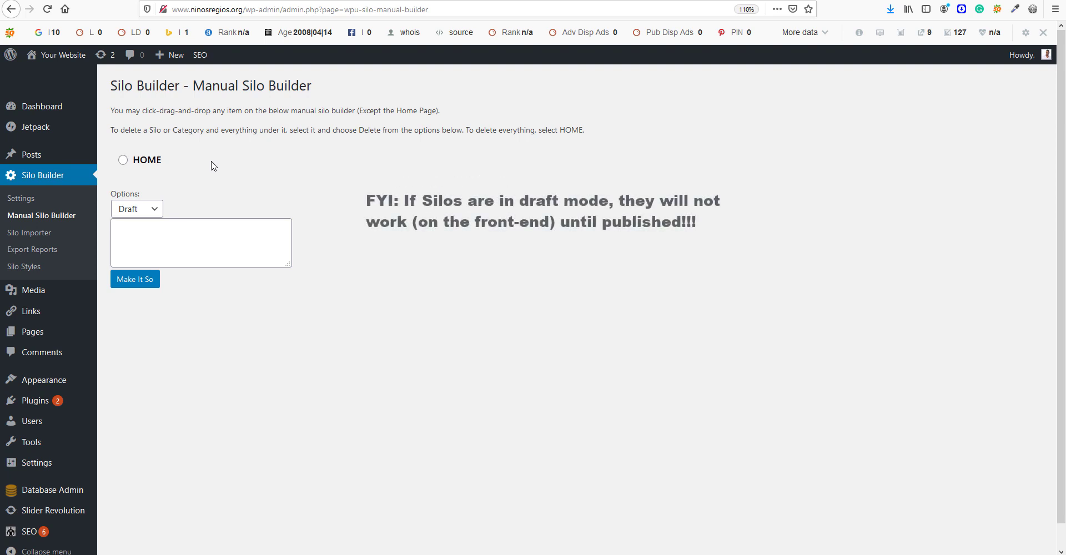
{"action": "left_click", "coordinate": [150, 213]}
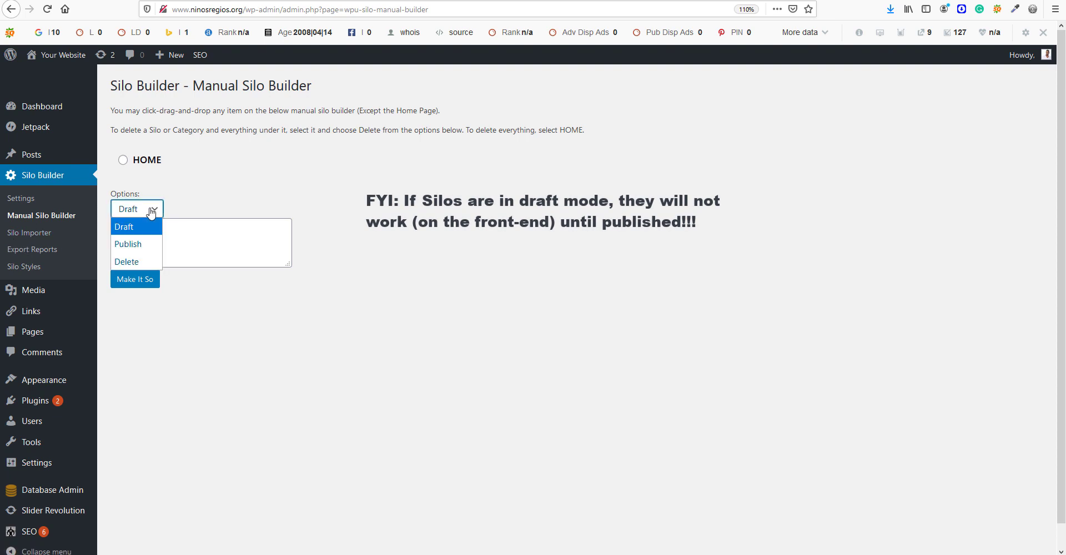
{"action": "left_click", "coordinate": [138, 242]}
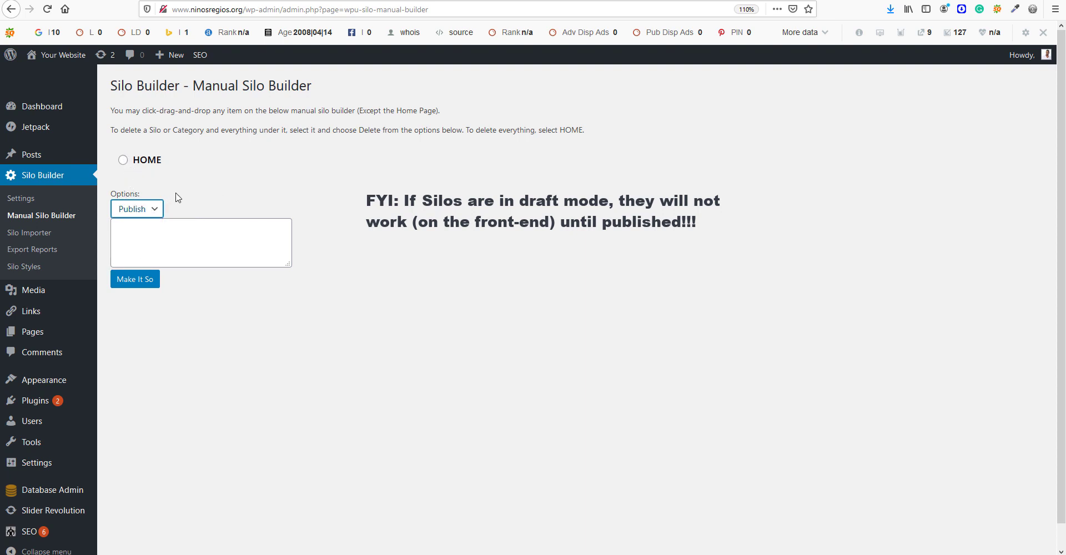
{"action": "left_click", "coordinate": [154, 212]}
{"action": "left_click", "coordinate": [148, 222]}
{"action": "left_click", "coordinate": [227, 198]}
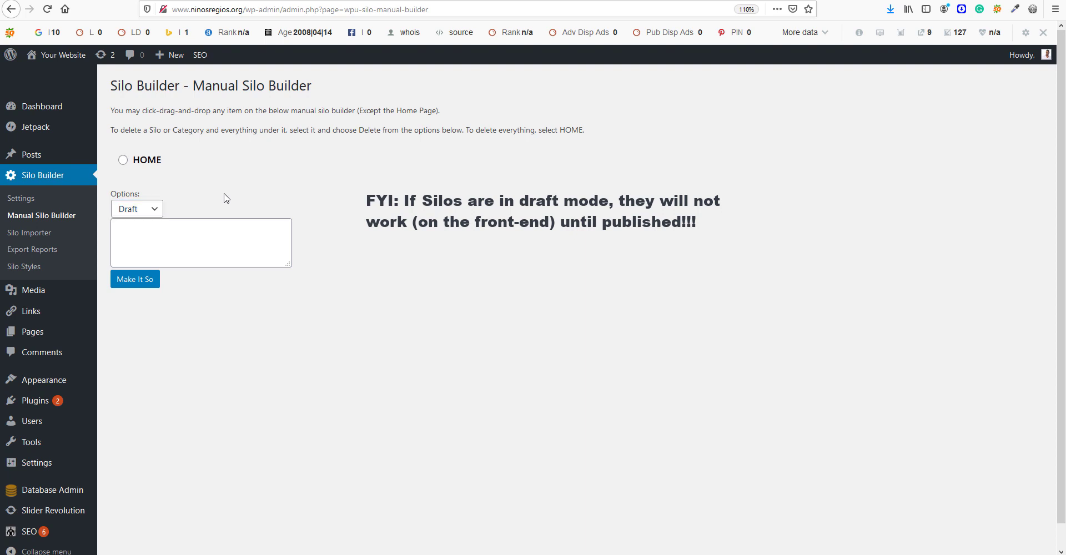
Add a silo named Silo1 under HOME with the Publish option
{"action": "left_click", "coordinate": [131, 161]}
{"action": "left_click", "coordinate": [137, 209]}
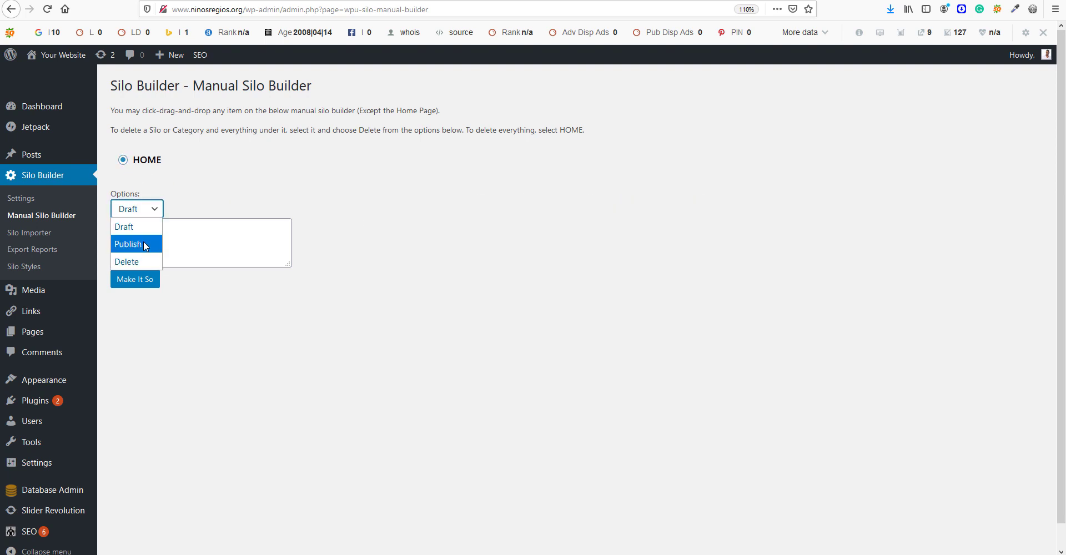
{"action": "left_click", "coordinate": [145, 244]}
{"action": "left_click", "coordinate": [185, 232]}
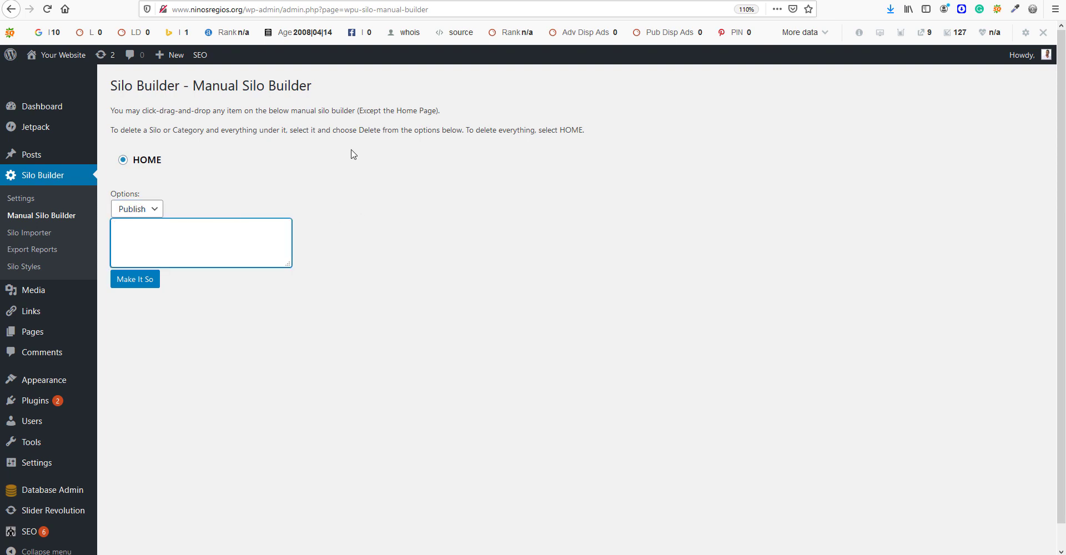
{"action": "type", "text": "Silo1"}
{"action": "left_click", "coordinate": [129, 281]}
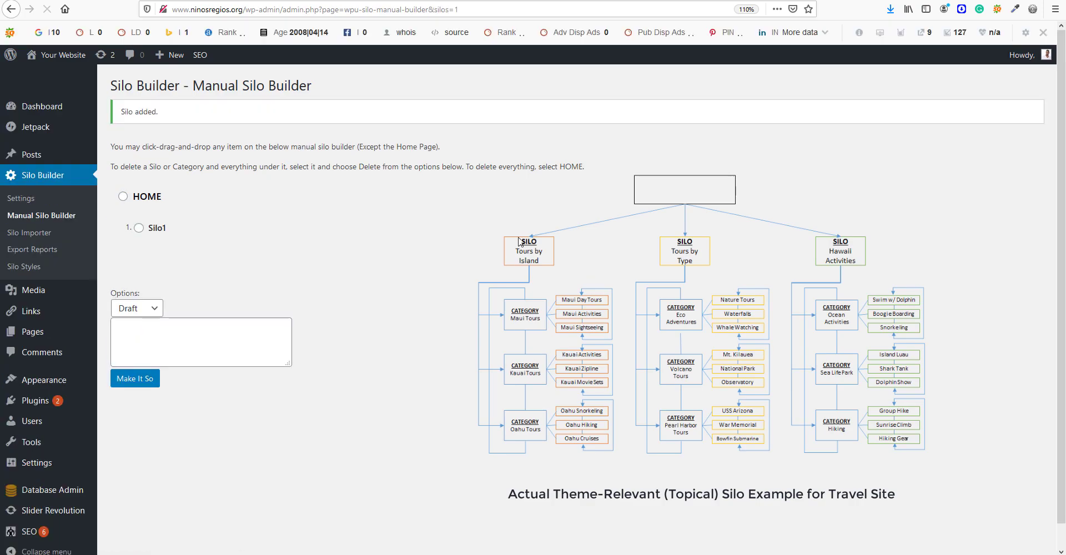
Select Silo1 as the parent with the Publish option and enter Category1 on three separate lines
{"action": "left_click", "coordinate": [158, 228]}
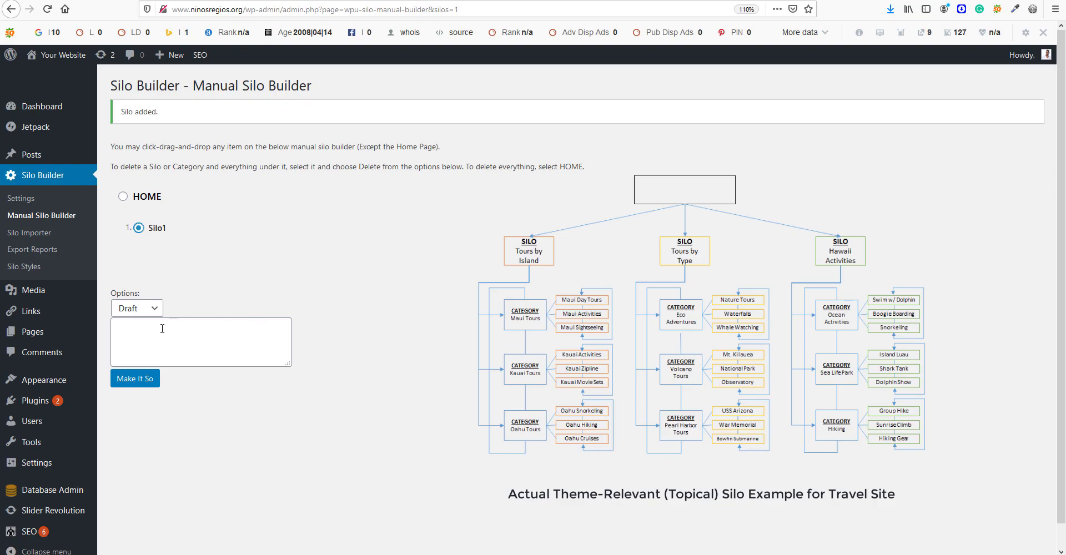
{"action": "left_click", "coordinate": [133, 308]}
{"action": "left_click", "coordinate": [128, 326]}
{"action": "key", "text": "Down"}
{"action": "left_click", "coordinate": [134, 342]}
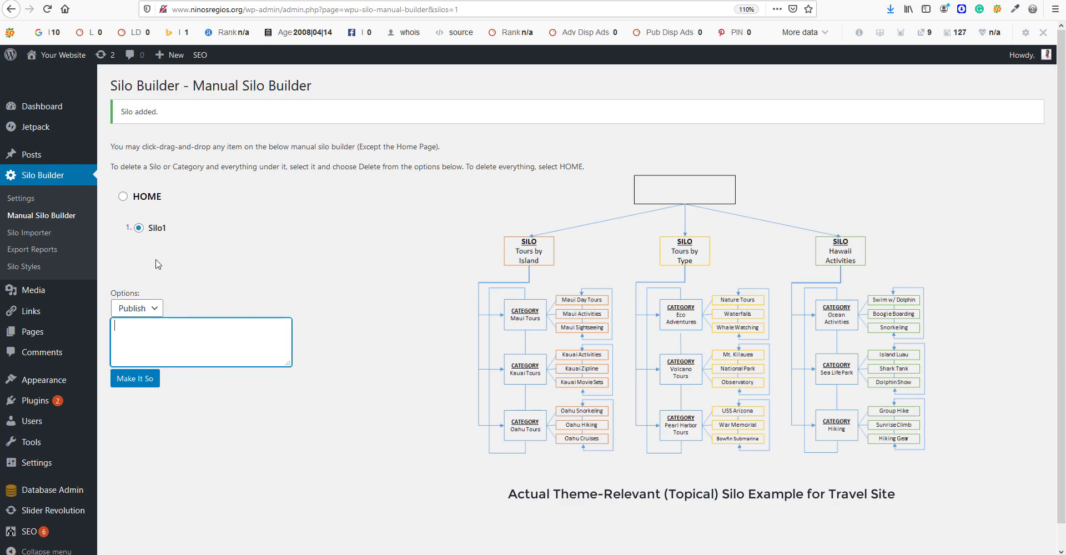
{"action": "type", "text": "Category1"}
{"action": "key", "text": "ctrl+a"}
{"action": "left_click", "coordinate": [125, 262]}
{"action": "key", "text": "ctrl+v"}
{"action": "key", "text": "Return"}
{"action": "key", "text": "ctrl+v"}
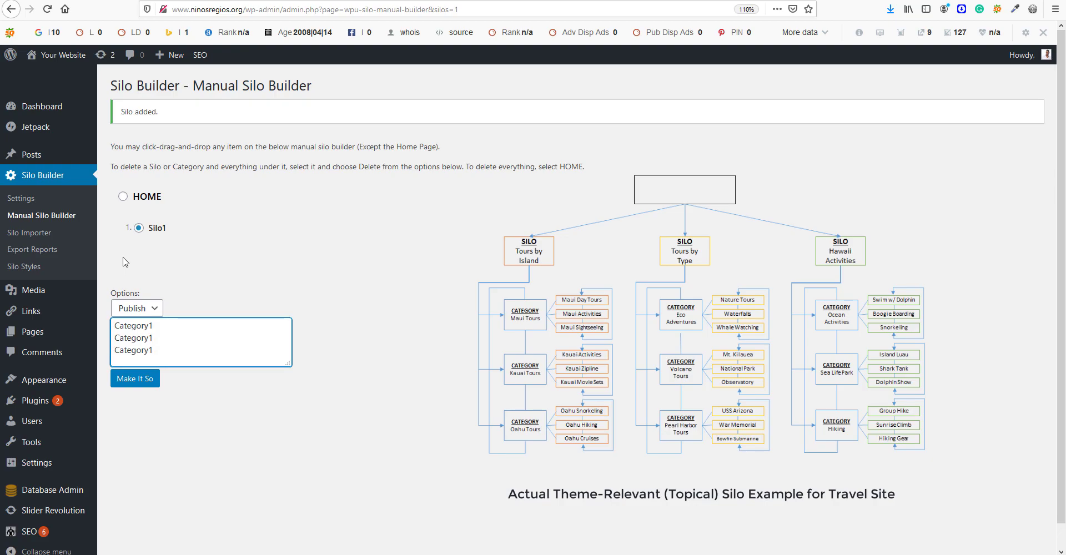
Change the second and third entries to Category2 and Category3 and add the three categories to Silo1
{"action": "key", "text": "BackSpace"}
{"action": "type", "text": "3"}
{"action": "key", "text": "Up"}
{"action": "key", "text": "BackSpace"}
{"action": "type", "text": "2"}
{"action": "left_click", "coordinate": [162, 267]}
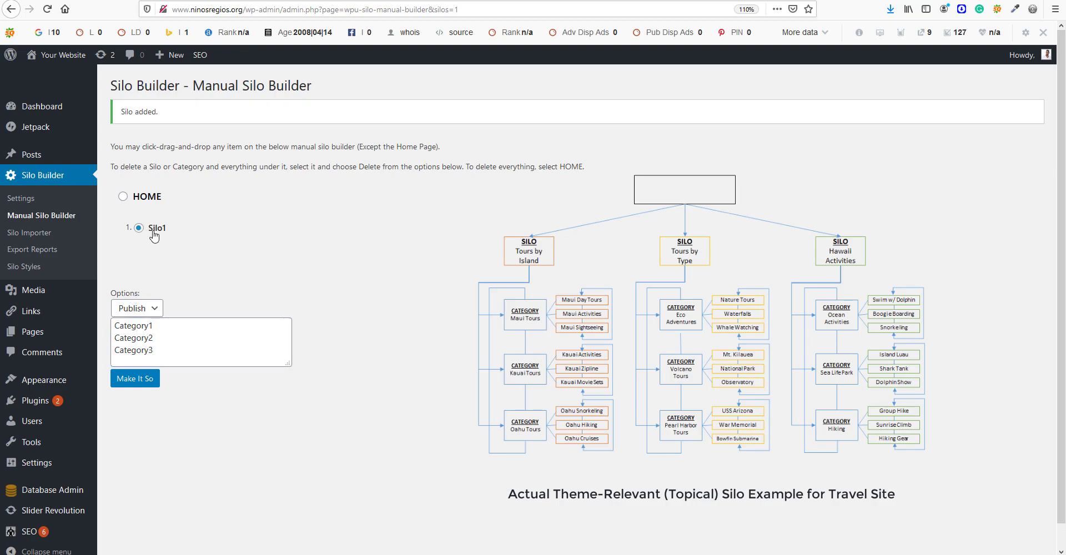
{"action": "left_click", "coordinate": [134, 379]}
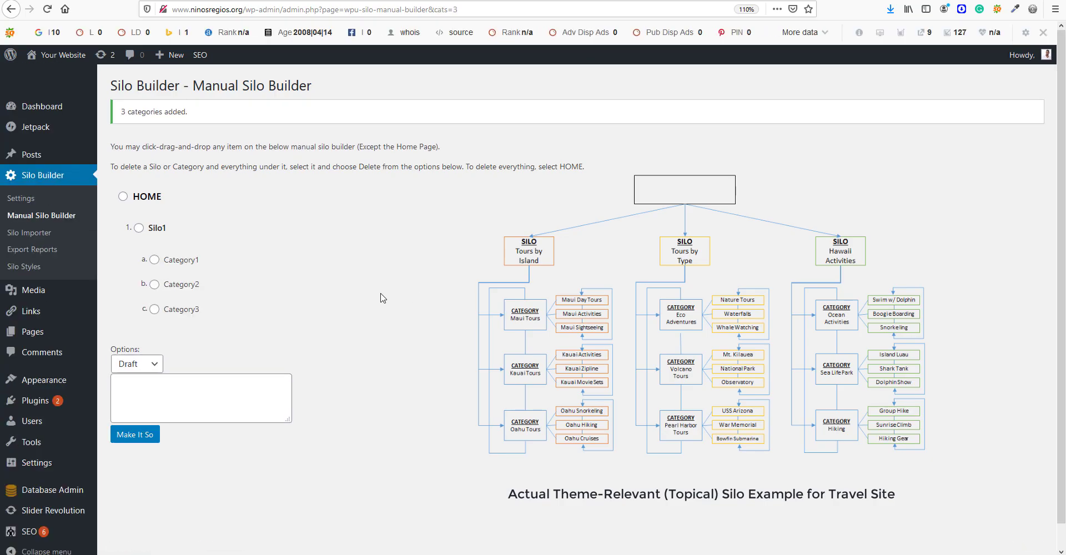
Select Category1 as the parent with the Publish option and enter Supporting Article1 as a new page
{"action": "left_click", "coordinate": [185, 268]}
{"action": "left_click", "coordinate": [143, 365]}
{"action": "left_click", "coordinate": [143, 397]}
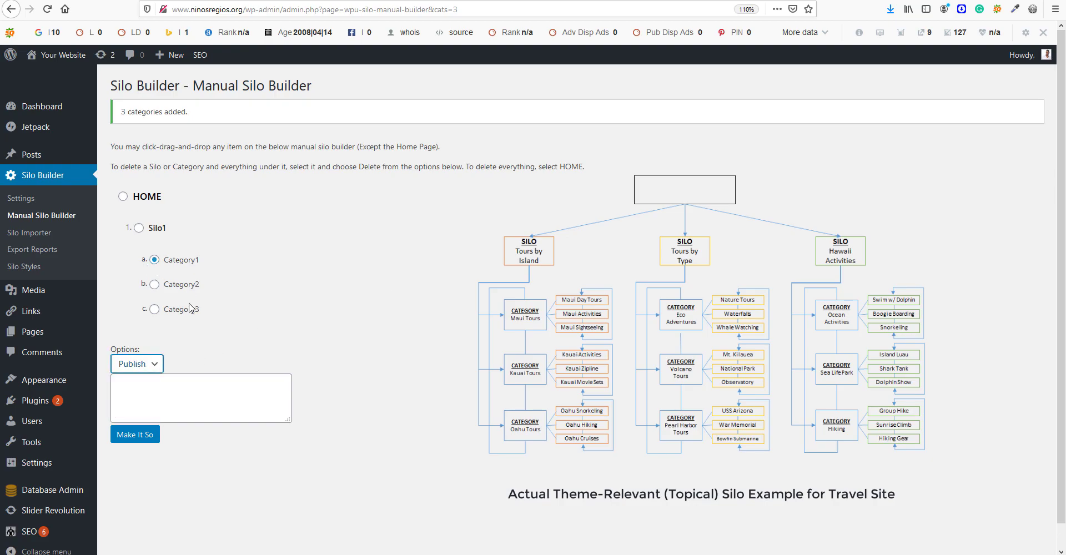
{"action": "left_click", "coordinate": [155, 393]}
{"action": "type", "text": "Su"}
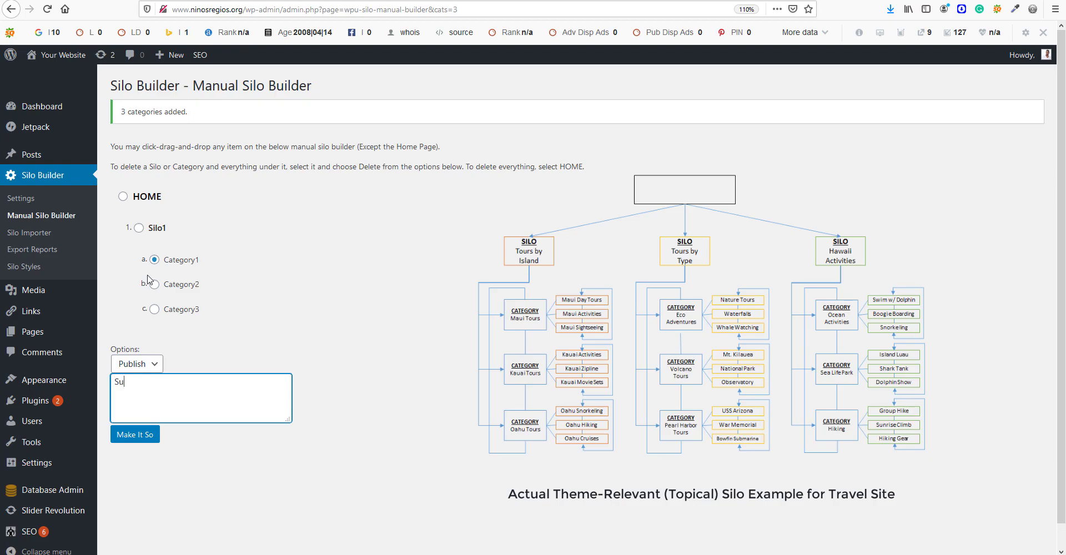
{"action": "type", "text": "pporting Article1"}
Duplicate the Supporting Article1 entry so the list holds it on three separate lines
{"action": "left_click_drag", "start_coordinate": [200, 385], "coordinate": [114, 382]}
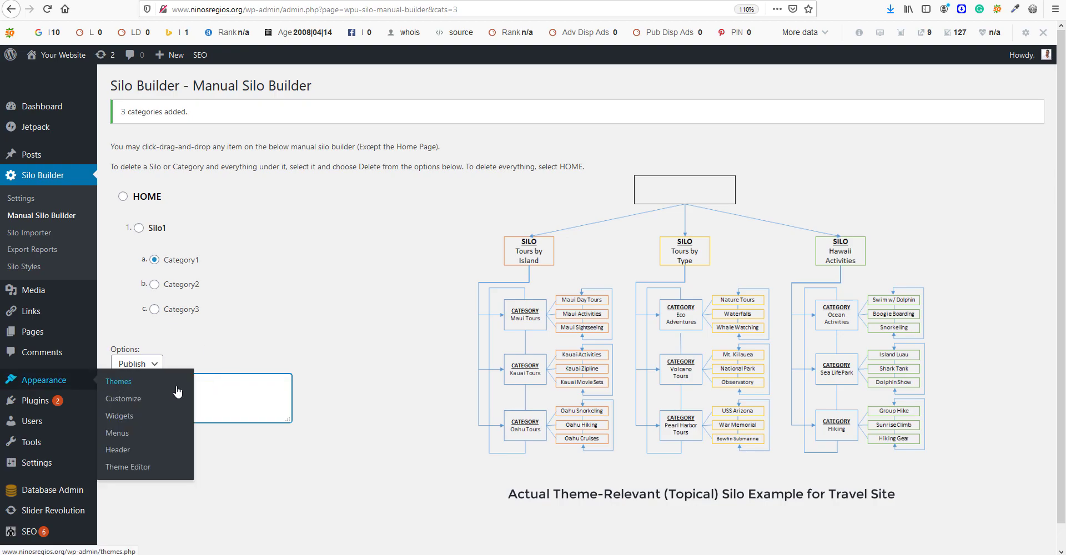
{"action": "left_click", "coordinate": [212, 386]}
{"action": "key", "text": "Return"}
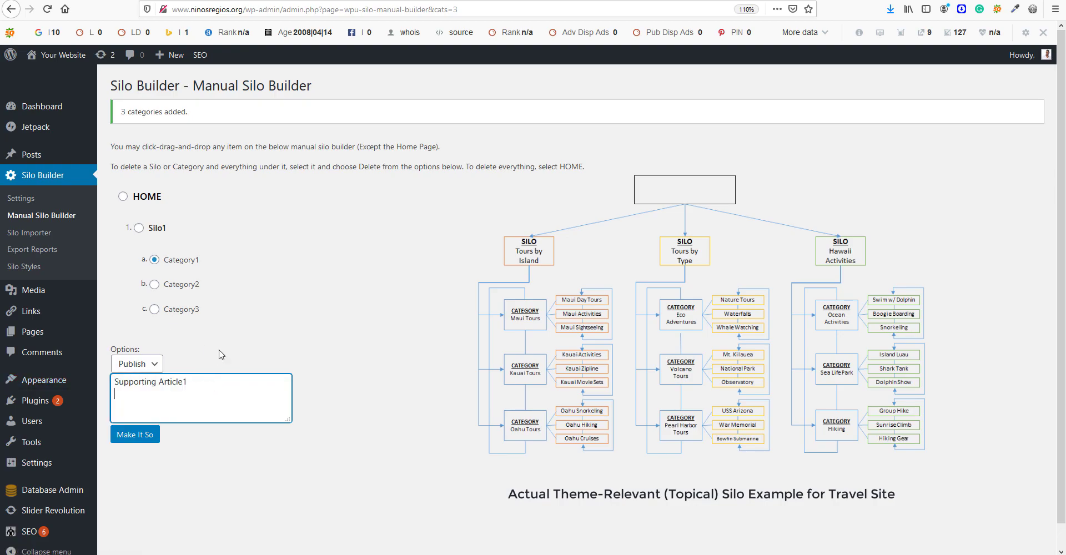
{"action": "key", "text": "ctrl+v"}
{"action": "key", "text": "ctrl+v"}
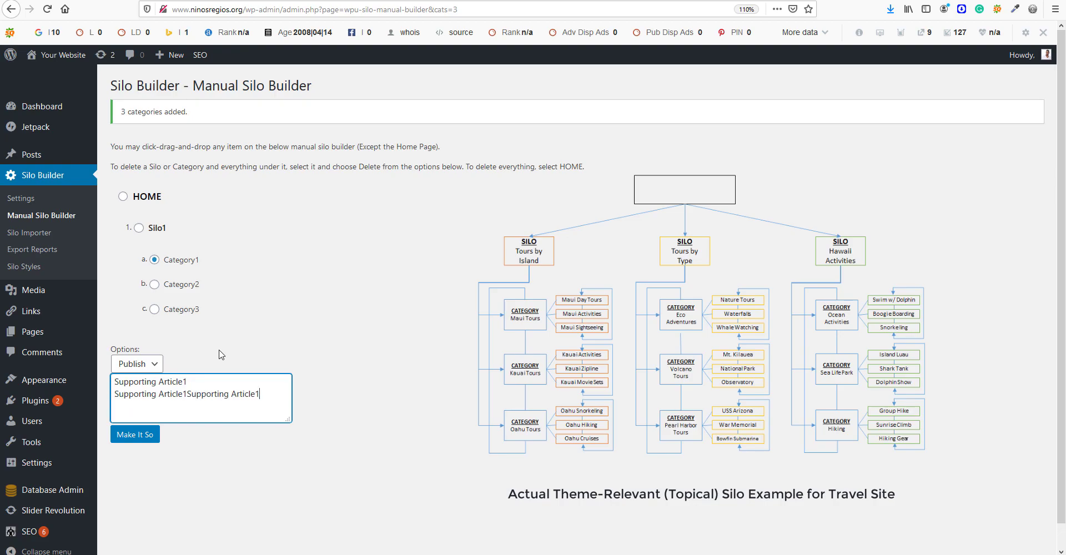
{"action": "key", "text": "ctrl+z"}
{"action": "key", "text": "Return"}
{"action": "key", "text": "ctrl+v"}
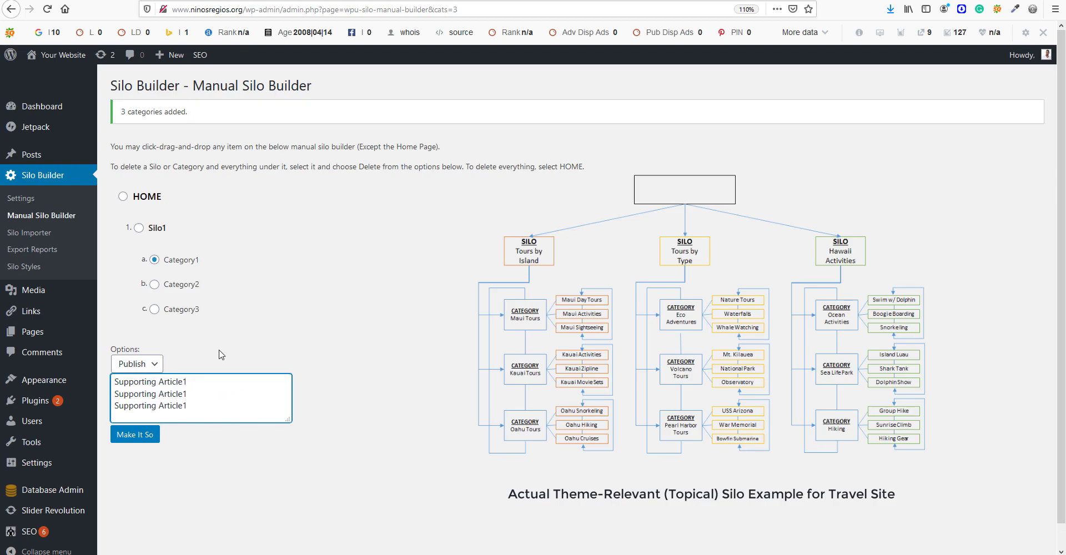
Renumber the duplicates as Supporting Article2 and Supporting Article3 and add the three pages under Category1
{"action": "key", "text": "BackSpace"}
{"action": "type", "text": "3"}
{"action": "left_click", "coordinate": [142, 439]}
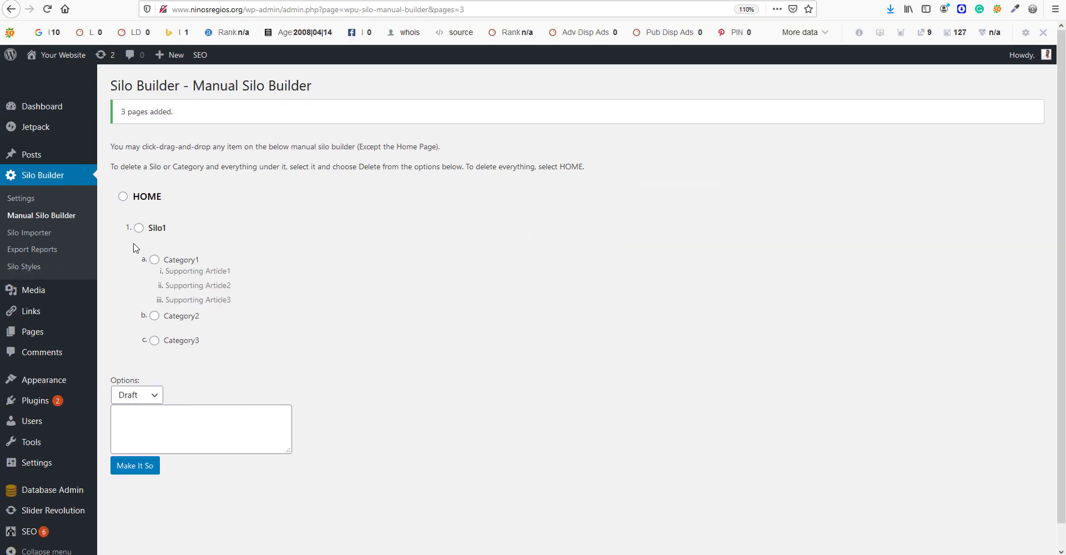
Open the site's Widgets page in a new browser tab and switch to it
{"action": "mouse_move", "coordinate": [58, 58]}
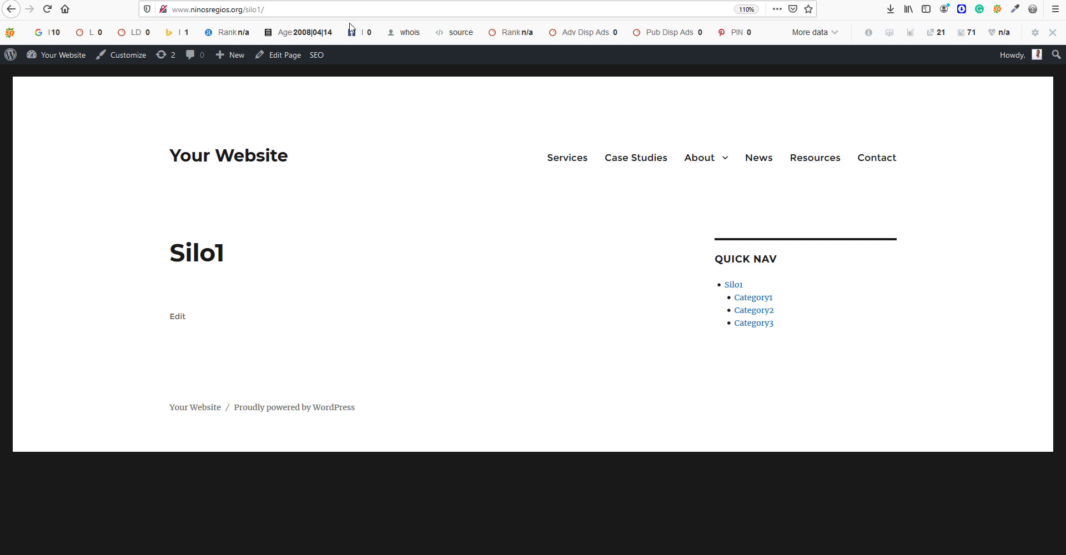
{"action": "mouse_move", "coordinate": [70, 58]}
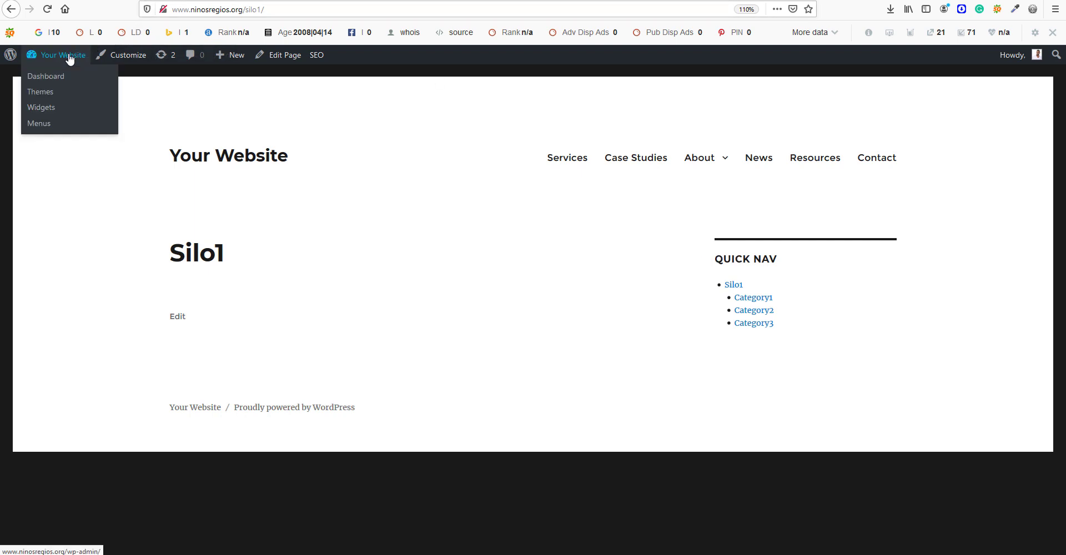
{"action": "right_click", "coordinate": [63, 110]}
{"action": "left_click", "coordinate": [78, 114]}
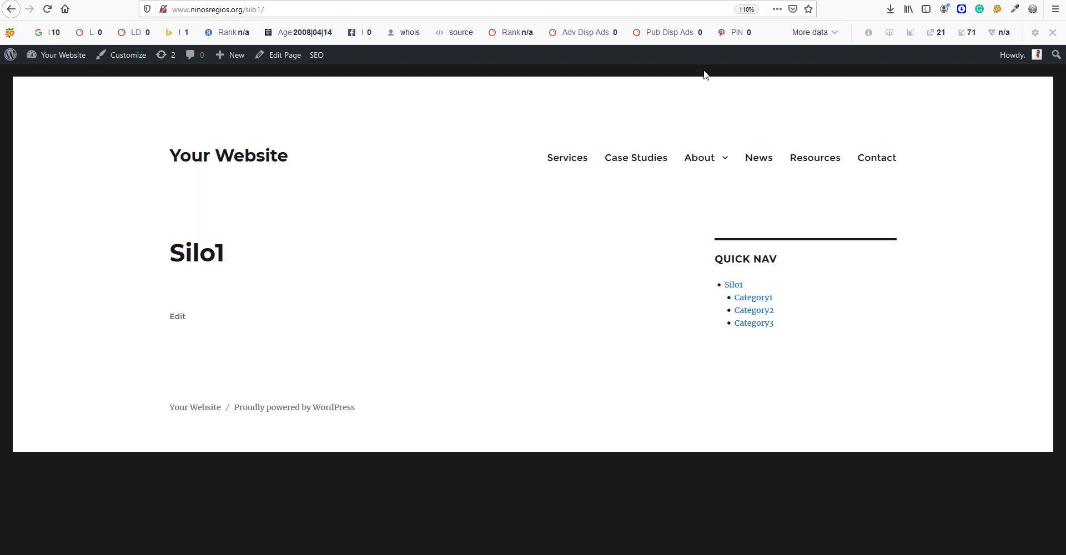
{"action": "key", "text": "ctrl+Tab"}
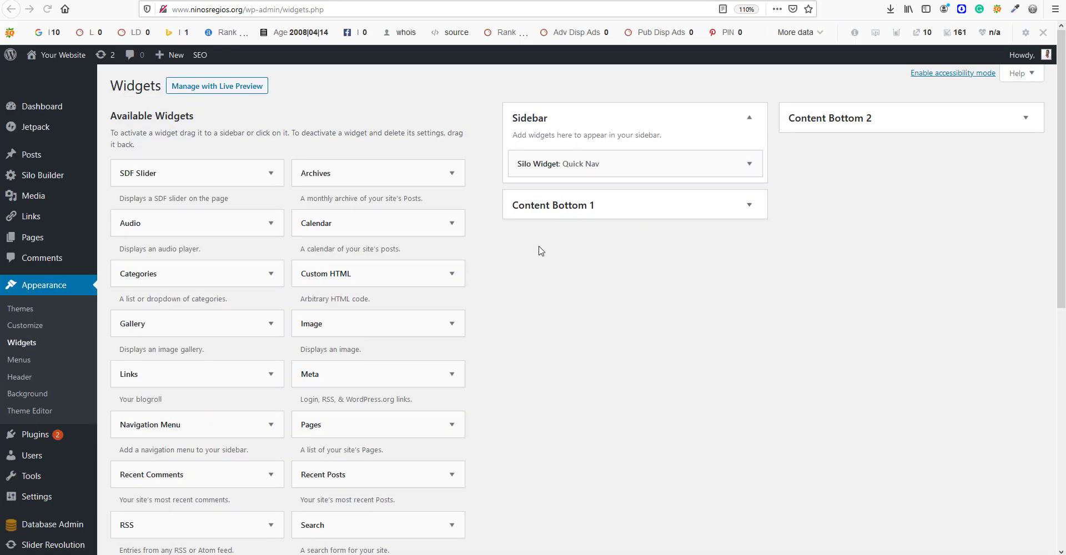
Find the Silo Widget among the available widgets and open its placement options
{"action": "scroll", "coordinate": [338, 388], "scroll_direction": "down", "scroll_amount": 4}
{"action": "scroll", "coordinate": [337, 415], "scroll_direction": "up", "scroll_amount": 3}
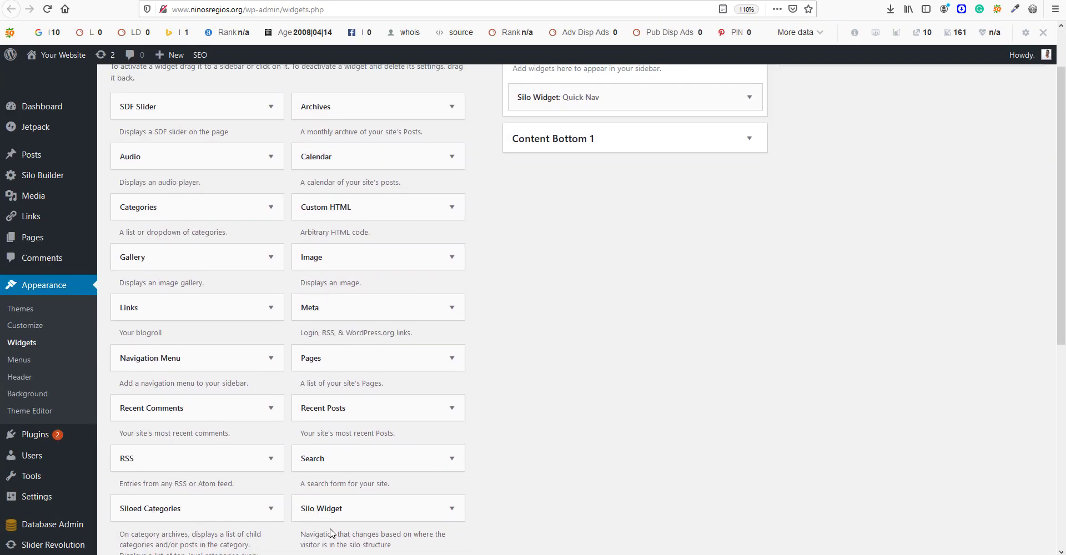
{"action": "scroll", "coordinate": [611, 233], "scroll_direction": "up", "scroll_amount": 2}
{"action": "scroll", "coordinate": [419, 455], "scroll_direction": "down", "scroll_amount": 3}
{"action": "left_click", "coordinate": [451, 476]}
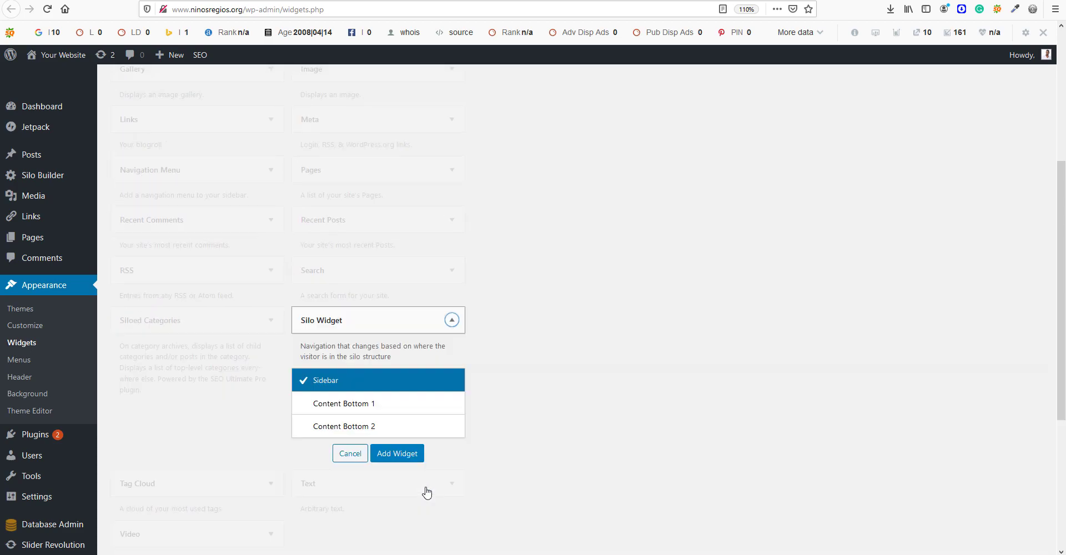
Leave the placement options and examine the Sidebar's existing Silo Widget settings, including its title and the numbers of pages and posts to show
{"action": "left_click", "coordinate": [352, 345]}
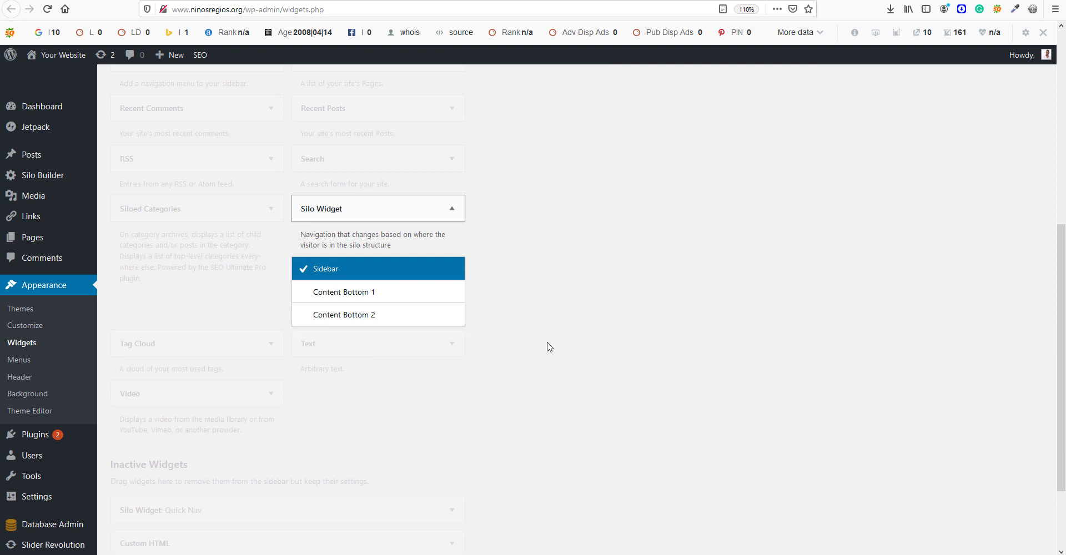
{"action": "scroll", "coordinate": [624, 405], "scroll_direction": "up", "scroll_amount": 5}
{"action": "scroll", "coordinate": [624, 406], "scroll_direction": "up", "scroll_amount": 1}
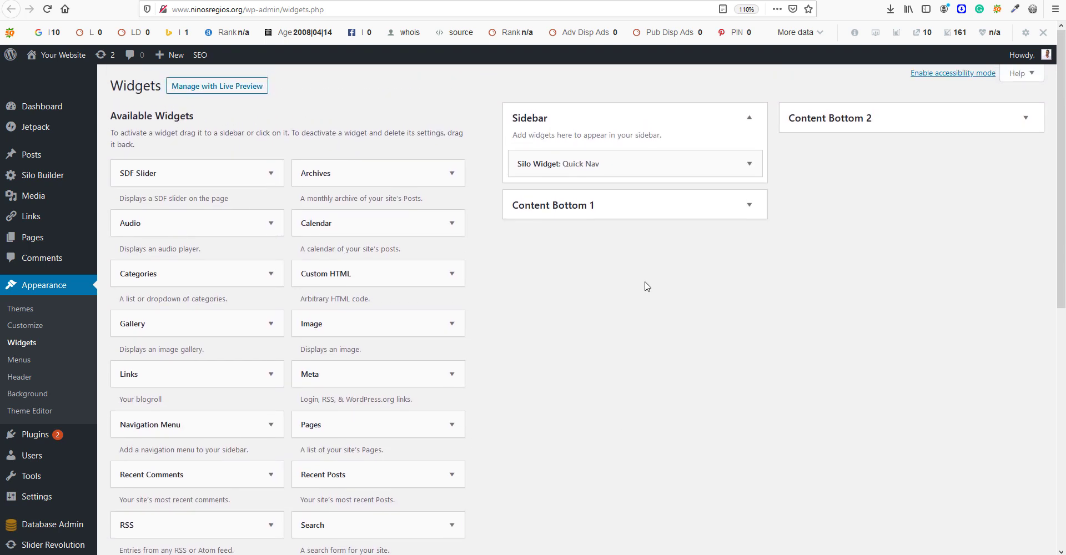
{"action": "left_click", "coordinate": [745, 171]}
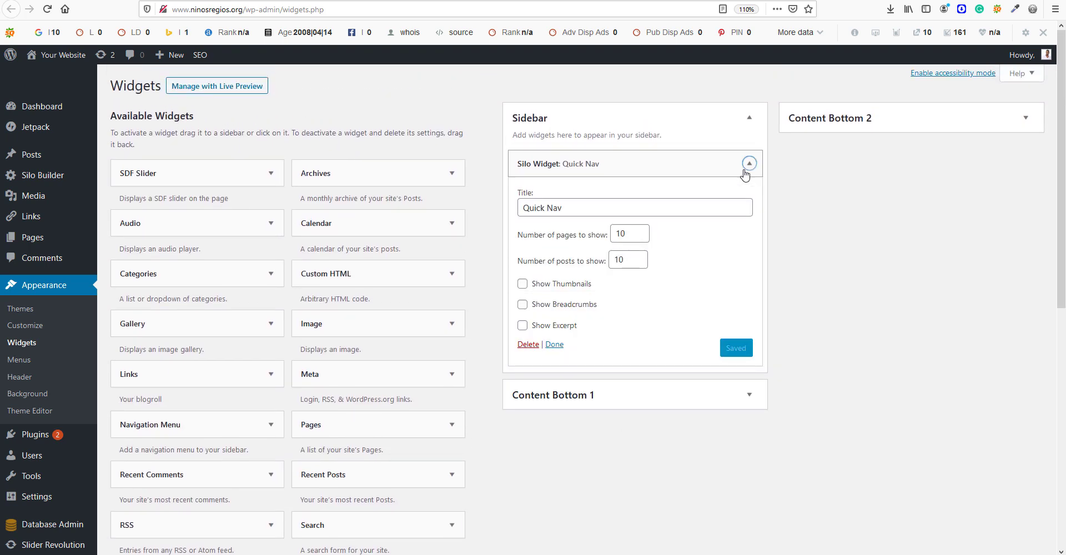
{"action": "left_click_drag", "start_coordinate": [566, 206], "coordinate": [499, 204]}
{"action": "left_click", "coordinate": [572, 208]}
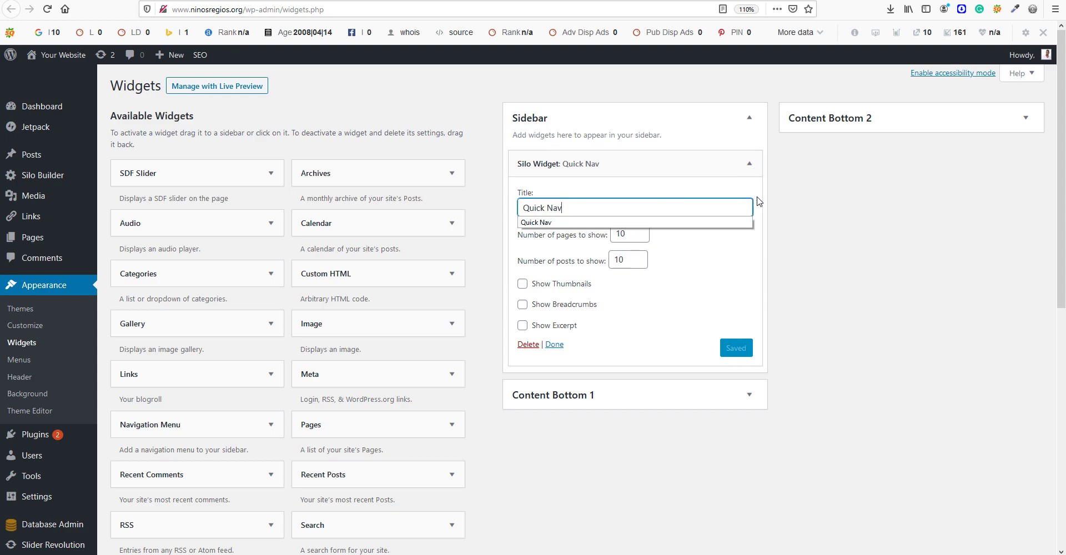
{"action": "left_click", "coordinate": [788, 200]}
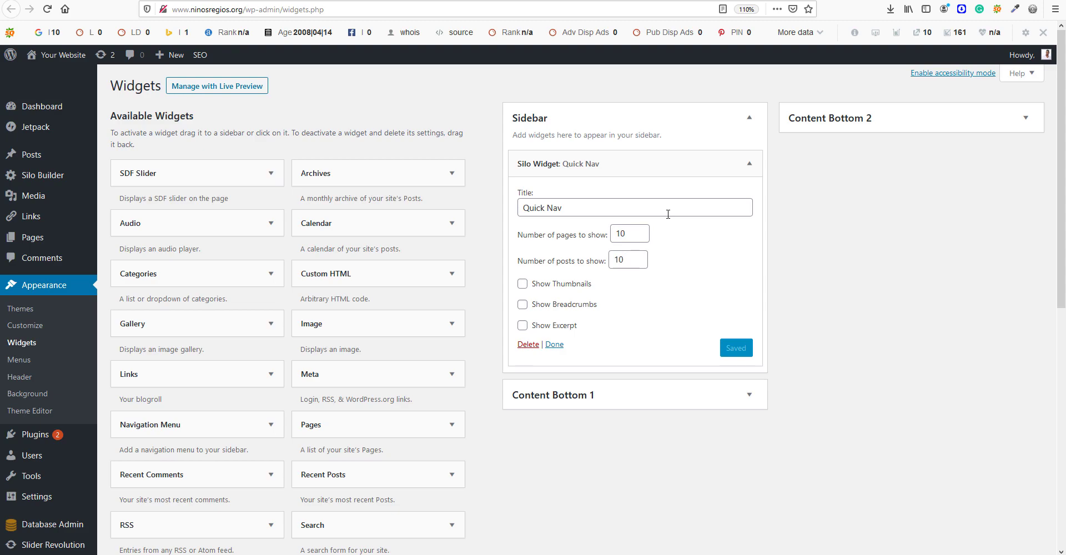
{"action": "left_click", "coordinate": [630, 234]}
{"action": "left_click", "coordinate": [639, 261]}
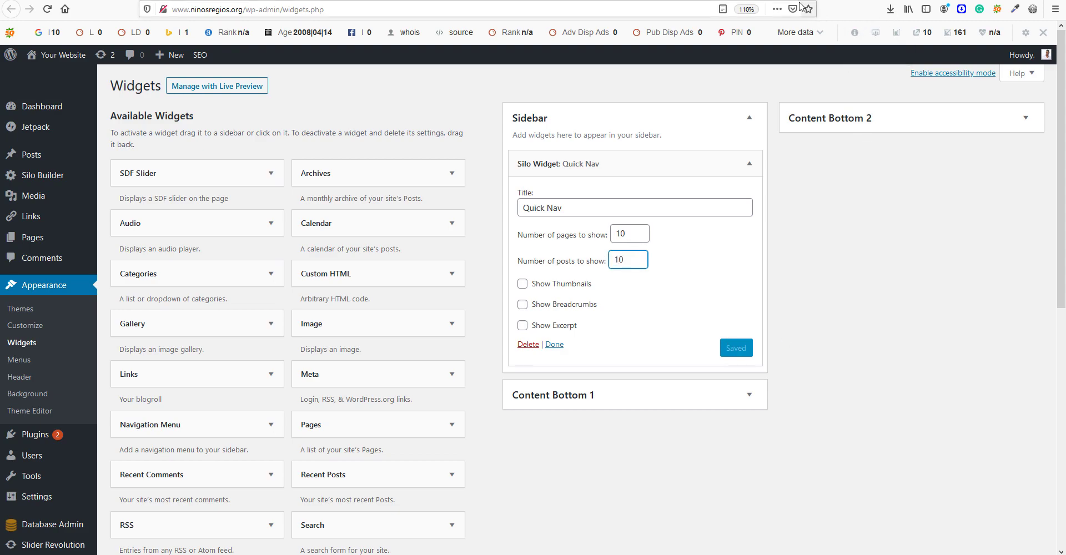
Switch to the live Silo1 page and follow its Quick Nav links to Category1 and Supporting Article1
{"action": "key", "text": "ctrl+Tab"}
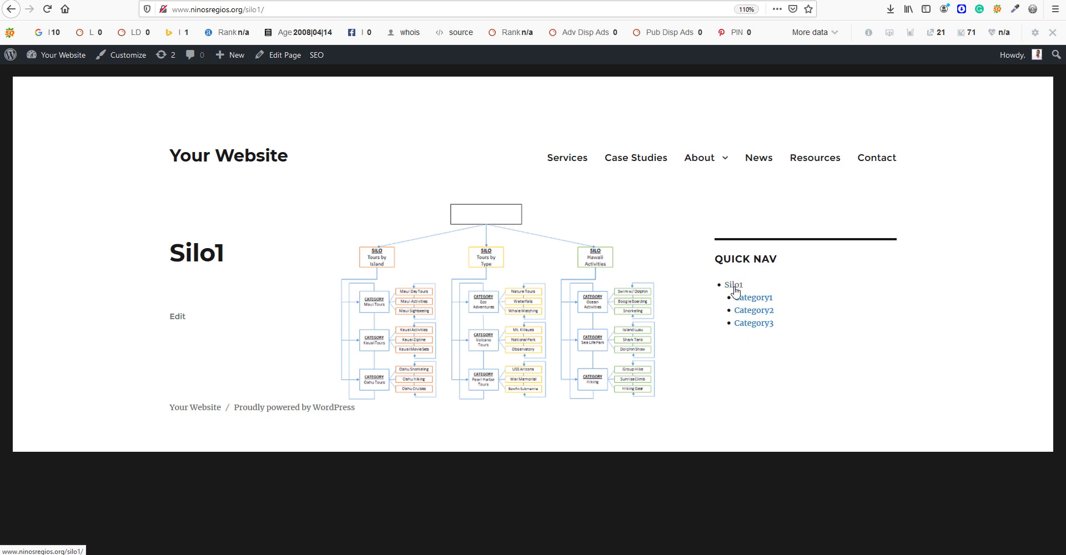
{"action": "left_click", "coordinate": [754, 303]}
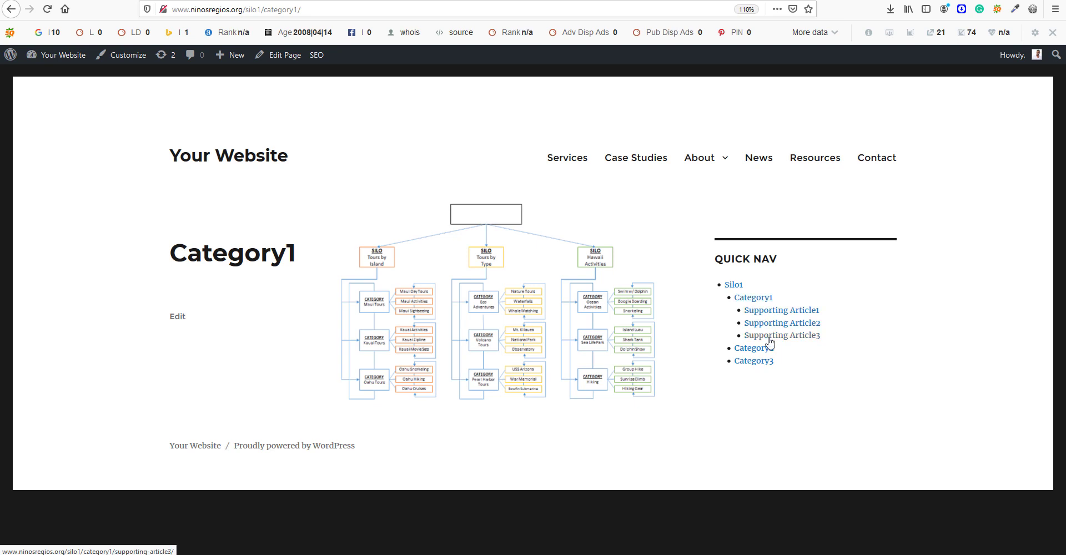
{"action": "left_click", "coordinate": [766, 313]}
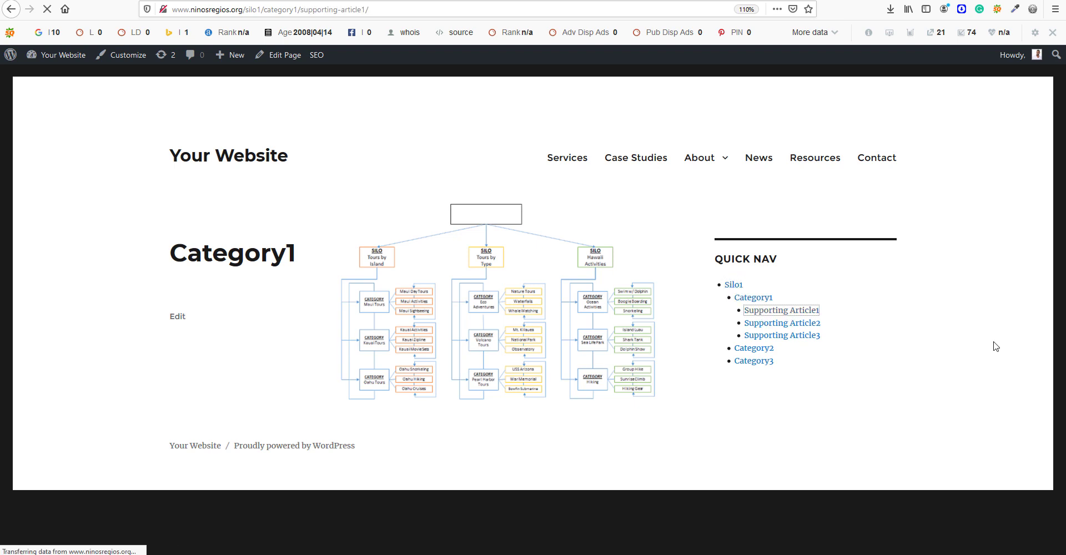
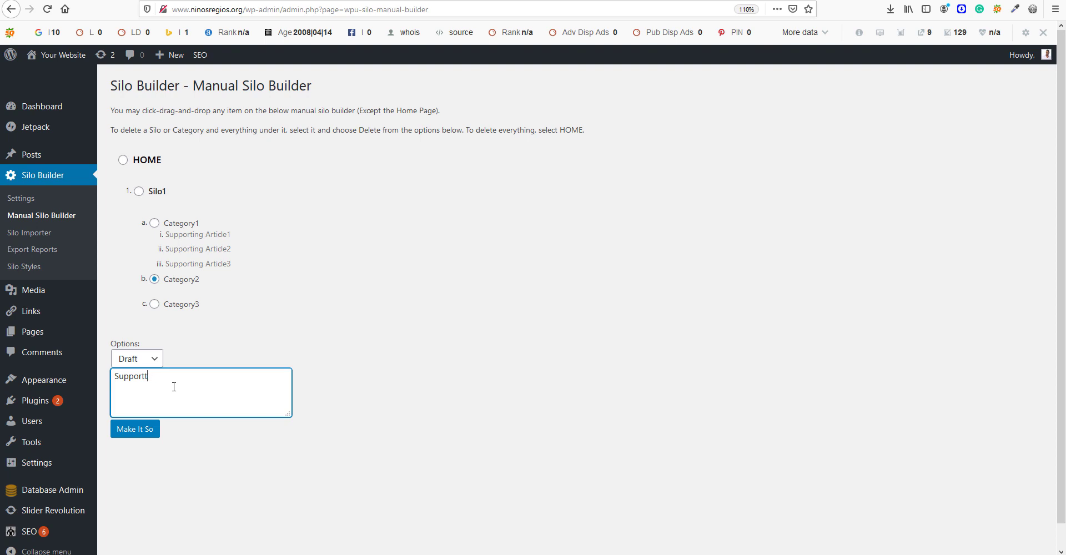
Enter Supporting Article 3, Supporting Article 4 and Supporting Article 5 on separate lines as new entries for Category2
{"action": "type", "text": "ing Article 3"}
{"action": "left_click_drag", "start_coordinate": [224, 376], "coordinate": [94, 374]}
{"action": "key", "text": "ctrl+c"}
{"action": "key", "text": "Right"}
{"action": "key", "text": "Return"}
{"action": "key", "text": "ctrl+v"}
{"action": "key", "text": "Return"}
{"action": "key", "text": "ctrl+v"}
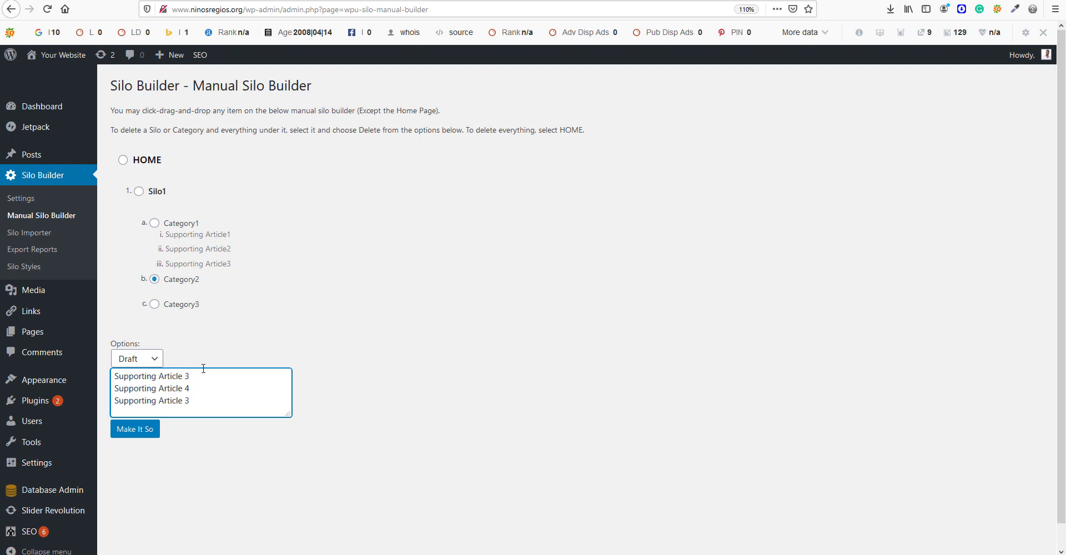
Set the three new entries' status to Publish and add them under Category2
{"action": "left_click", "coordinate": [155, 359]}
{"action": "left_click", "coordinate": [138, 392]}
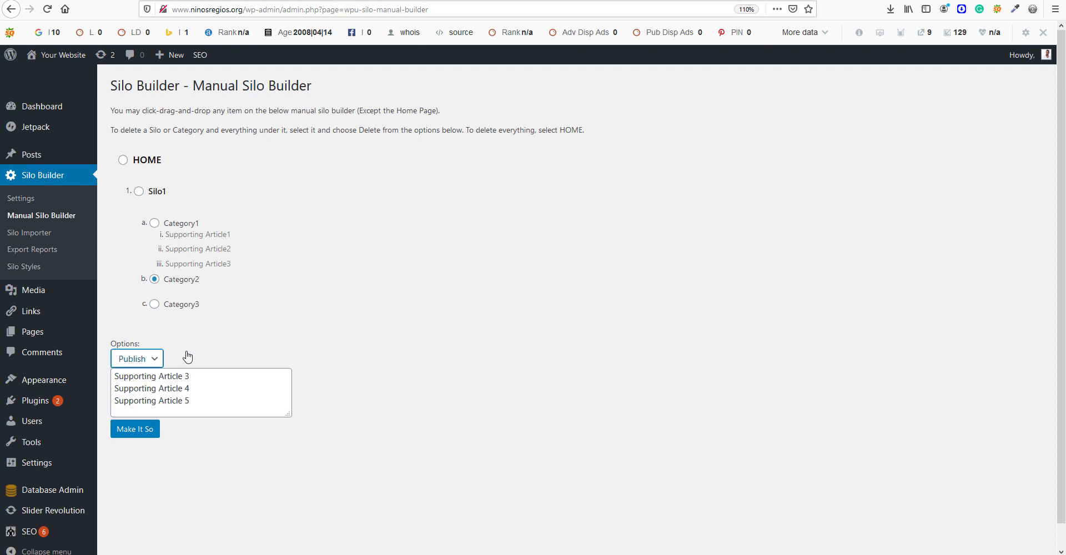
{"action": "left_click", "coordinate": [139, 432]}
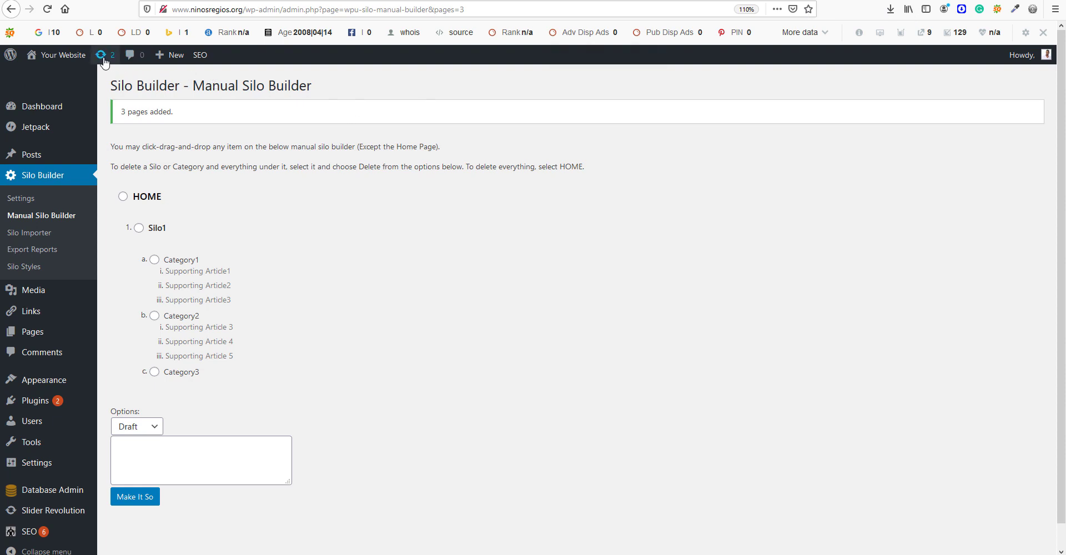
{"action": "left_click", "coordinate": [660, 9]}
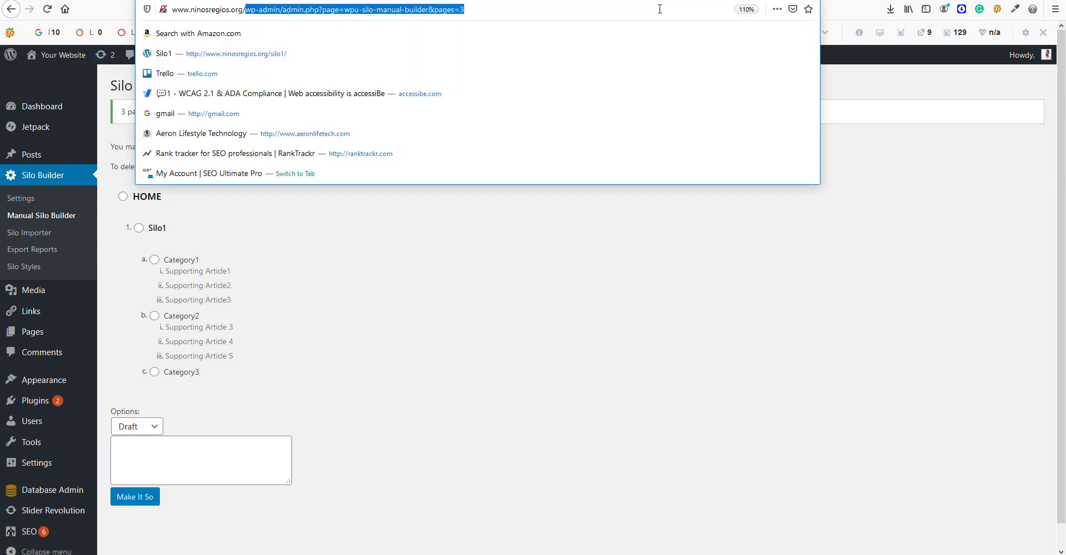
{"action": "type", "text": "silo1/"}
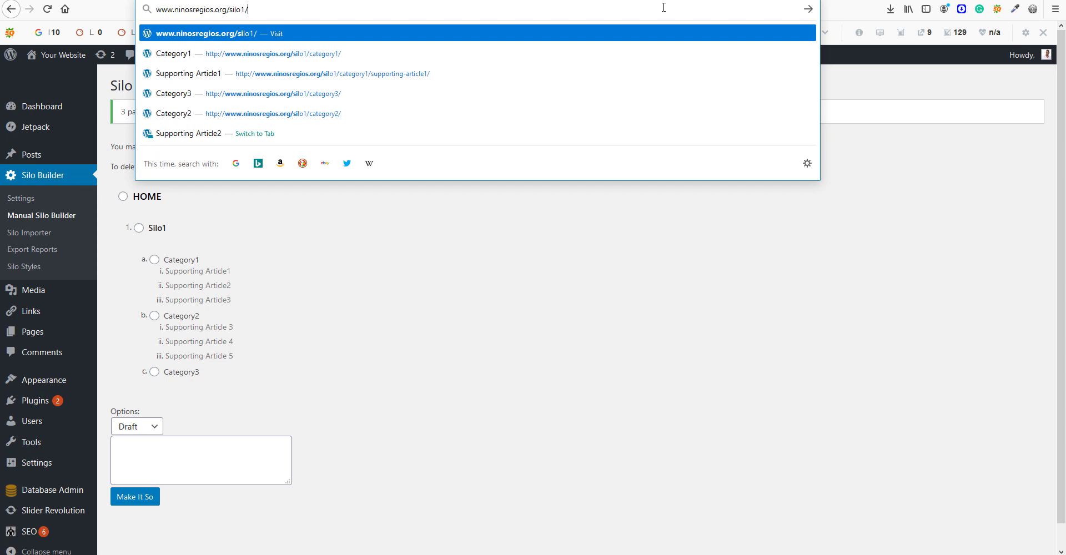
{"action": "key", "text": "Return"}
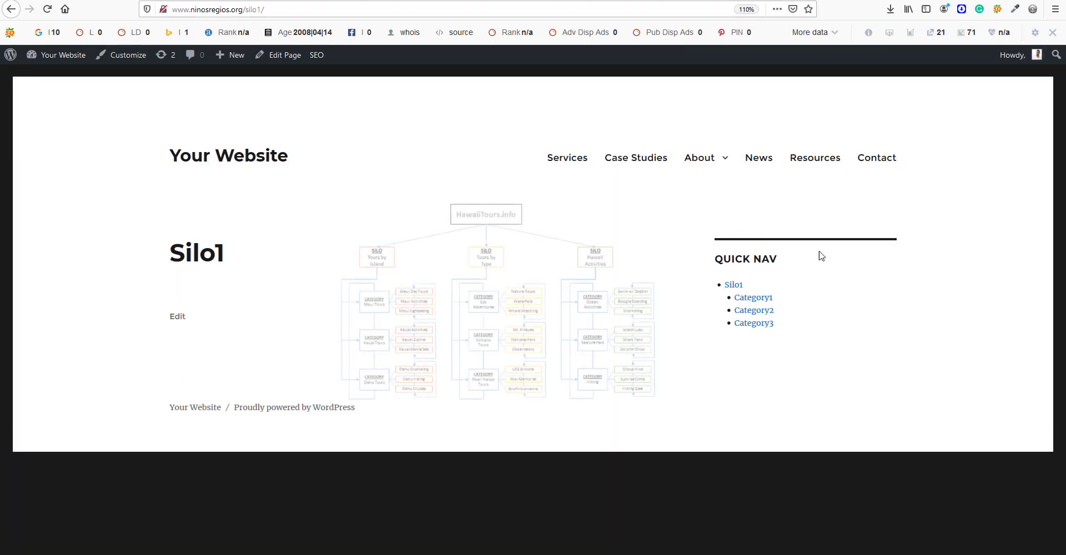
{"action": "left_click", "coordinate": [769, 314]}
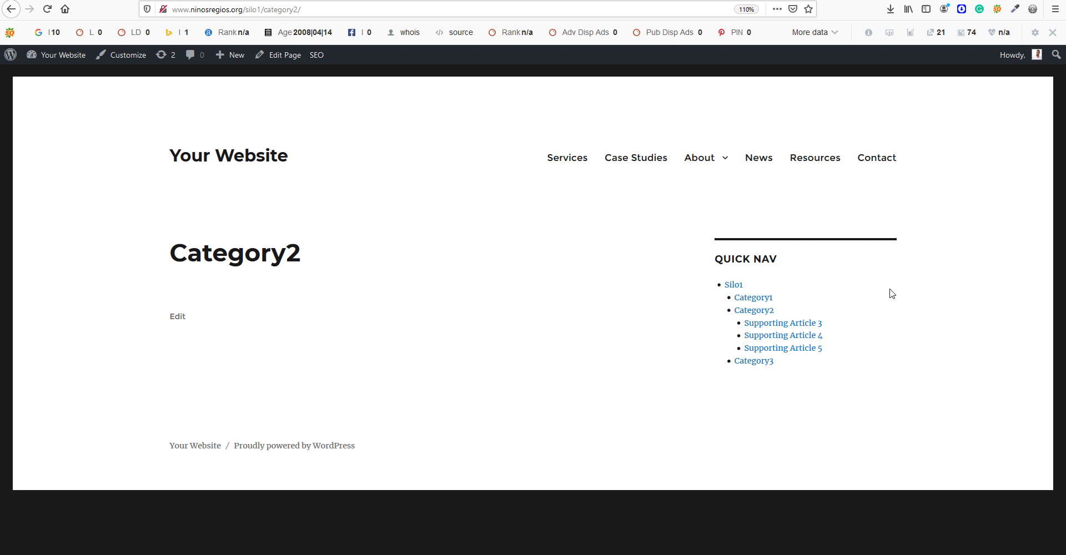
{"action": "left_click", "coordinate": [754, 299]}
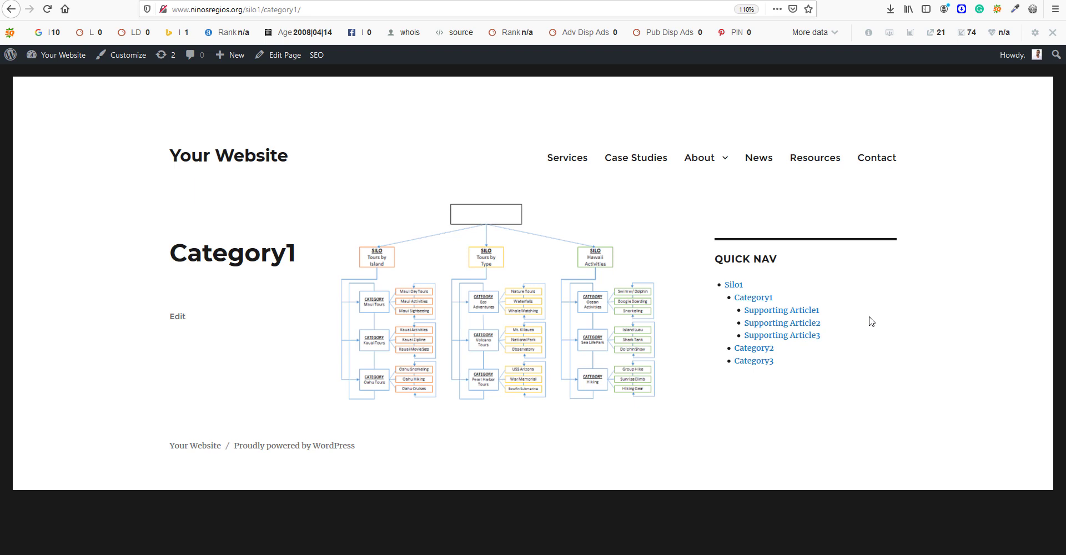
{"action": "left_click", "coordinate": [786, 324]}
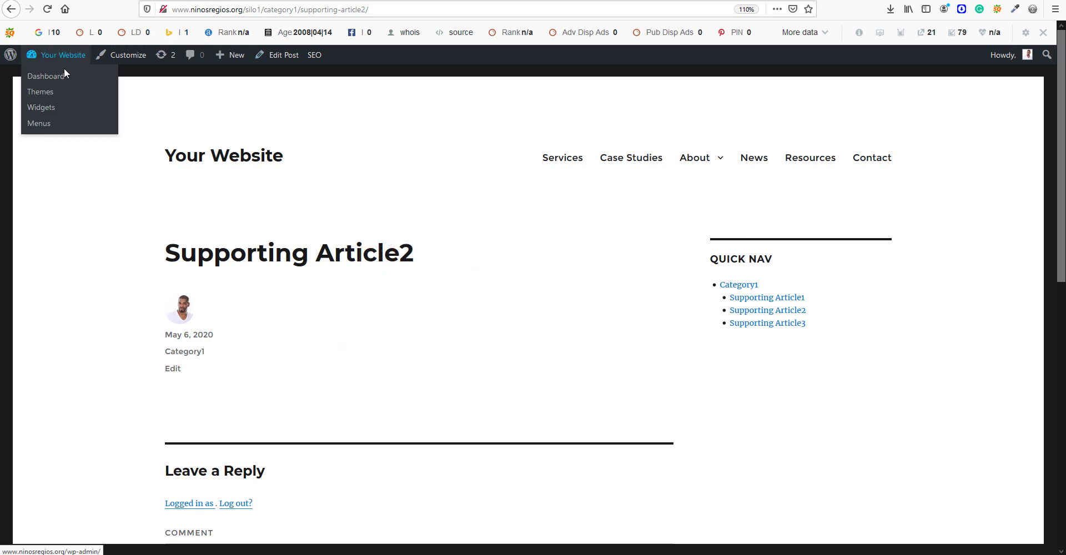
Open the Silo Builder settings from the site's dashboard and review the silo links shortcodes and the Menu Heading option
{"action": "left_click", "coordinate": [62, 82]}
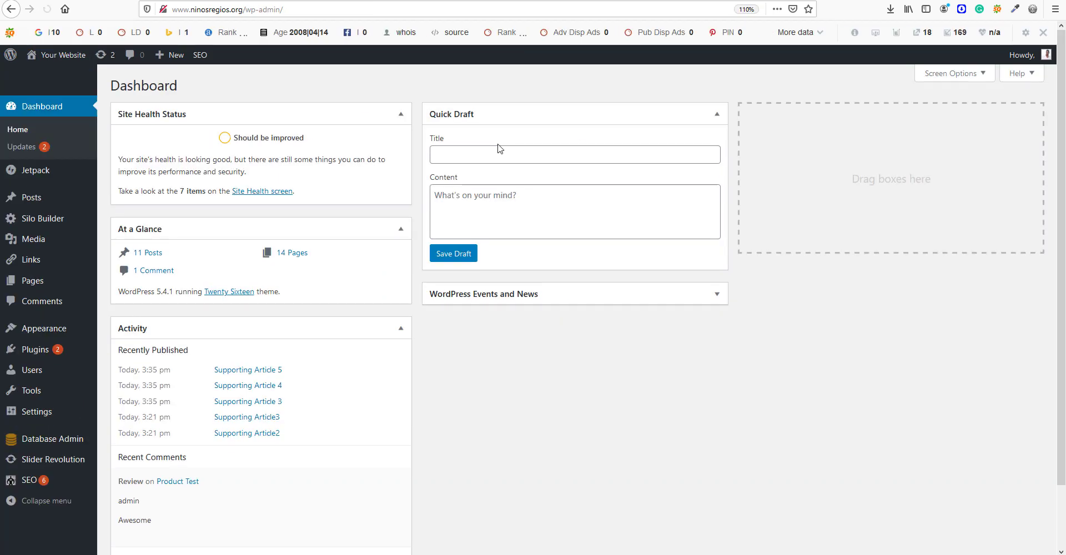
{"action": "mouse_move", "coordinate": [28, 219]}
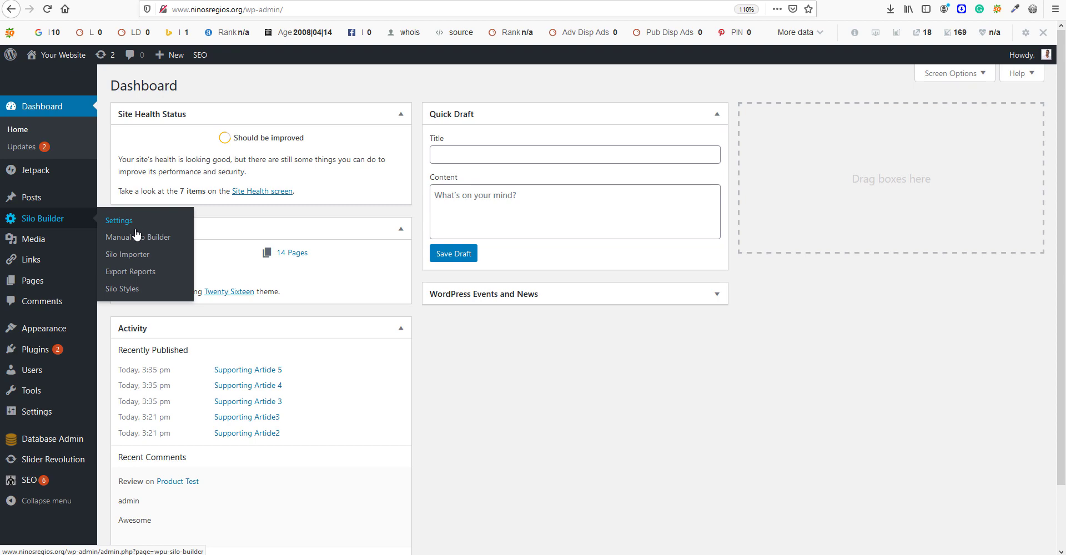
{"action": "left_click", "coordinate": [119, 221]}
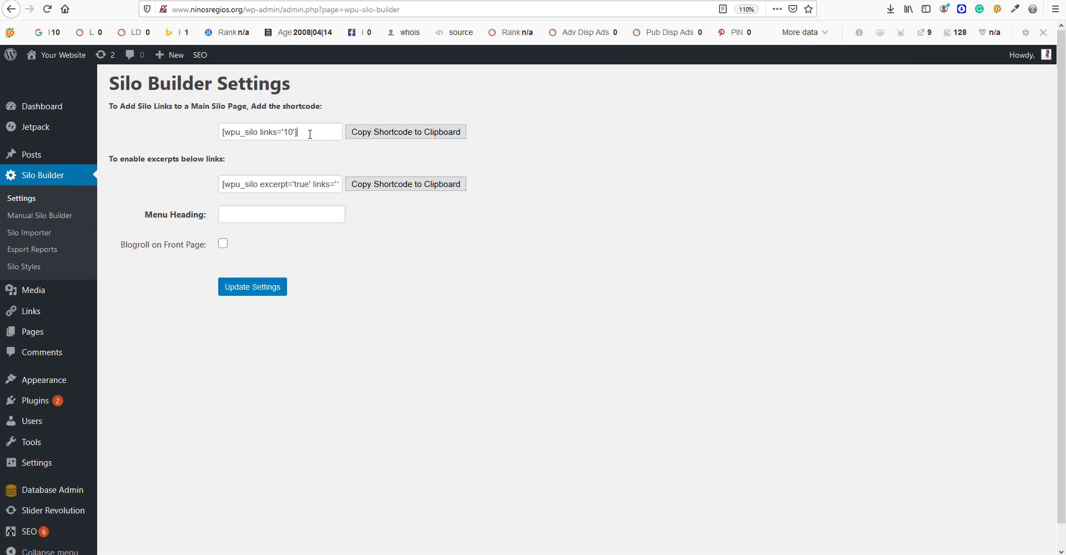
{"action": "left_click_drag", "start_coordinate": [310, 134], "coordinate": [147, 140]}
{"action": "left_click", "coordinate": [442, 165]}
{"action": "left_click", "coordinate": [240, 218]}
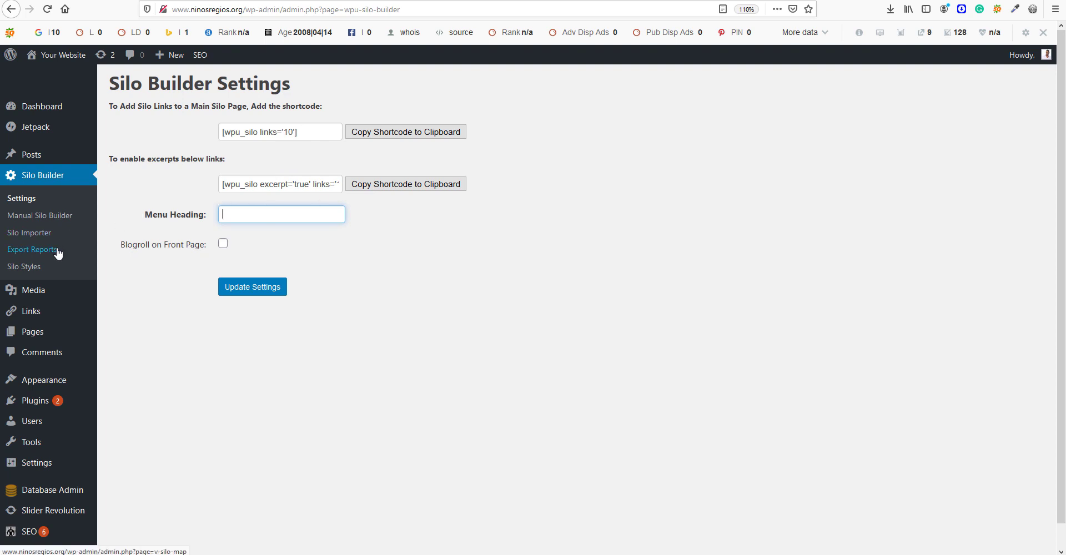
Open the Silo Styles page and set Use Silo Styles to Yes to view the link style options
{"action": "left_click", "coordinate": [44, 268]}
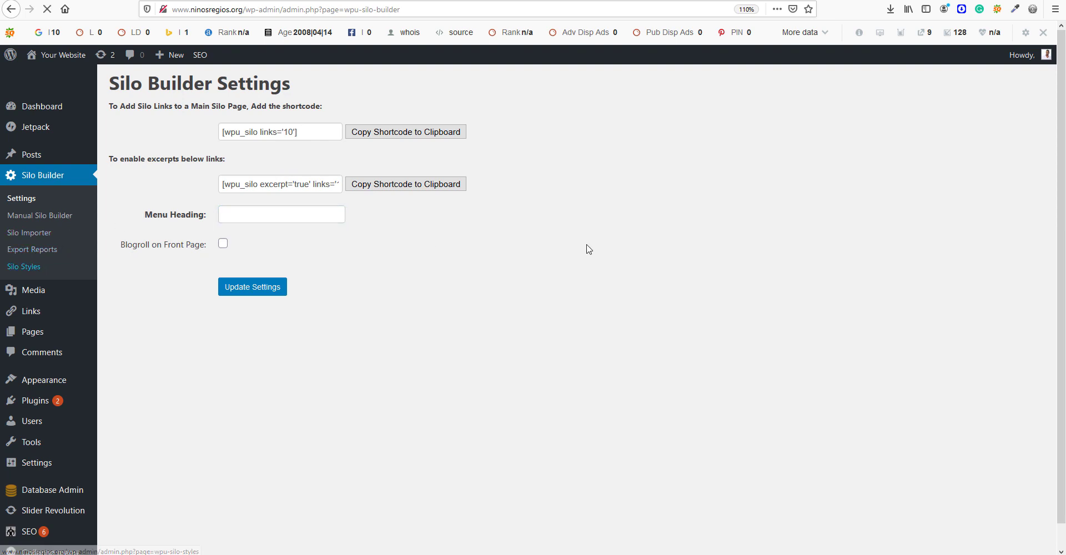
{"action": "left_click", "coordinate": [248, 139]}
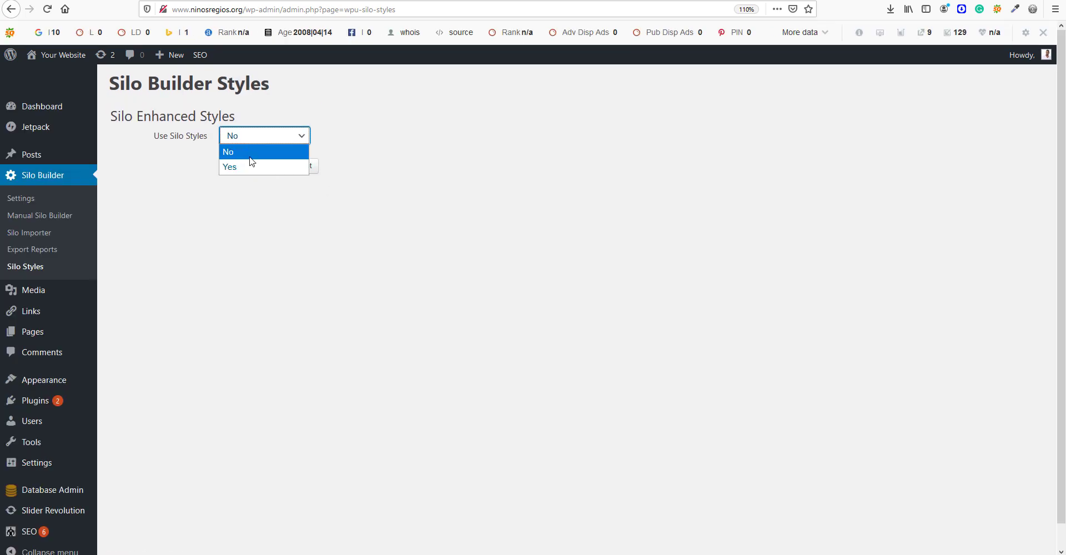
{"action": "left_click", "coordinate": [248, 166]}
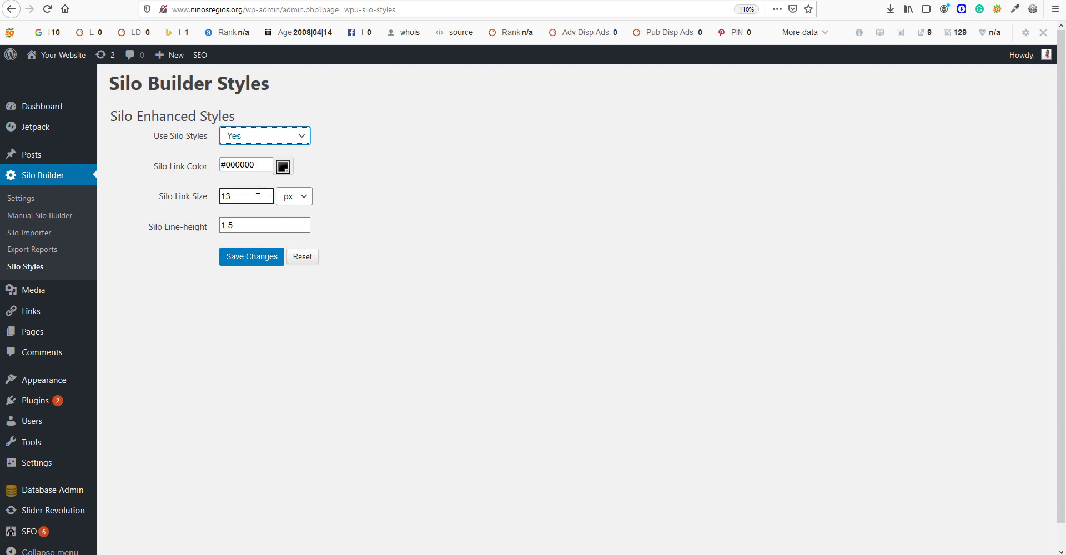
Export the silo map from the Silo Builder's Export Reports and open Deep_Silo_Map_Your_Website.doc in Word
{"action": "left_click", "coordinate": [31, 247]}
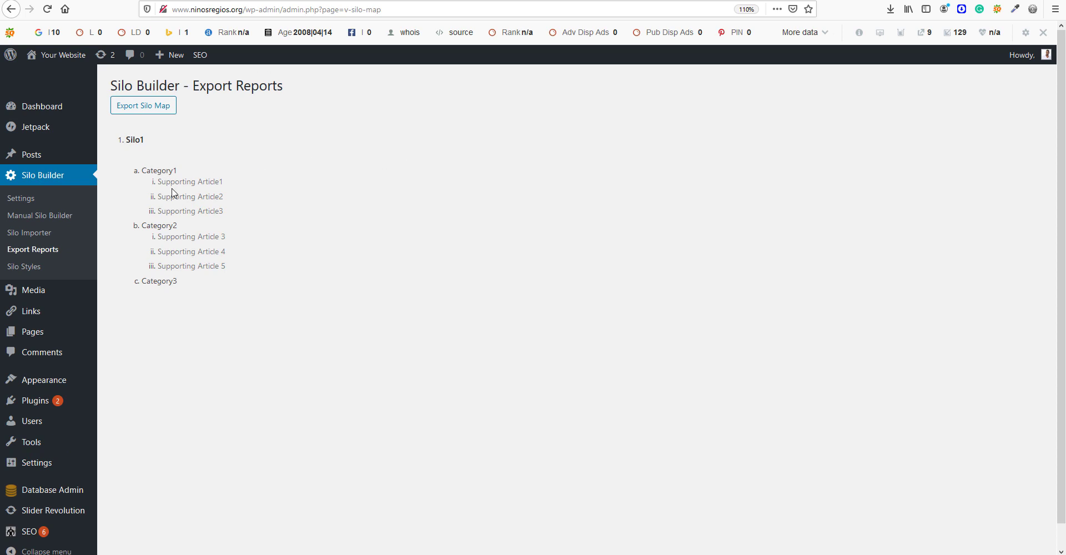
{"action": "left_click", "coordinate": [136, 103]}
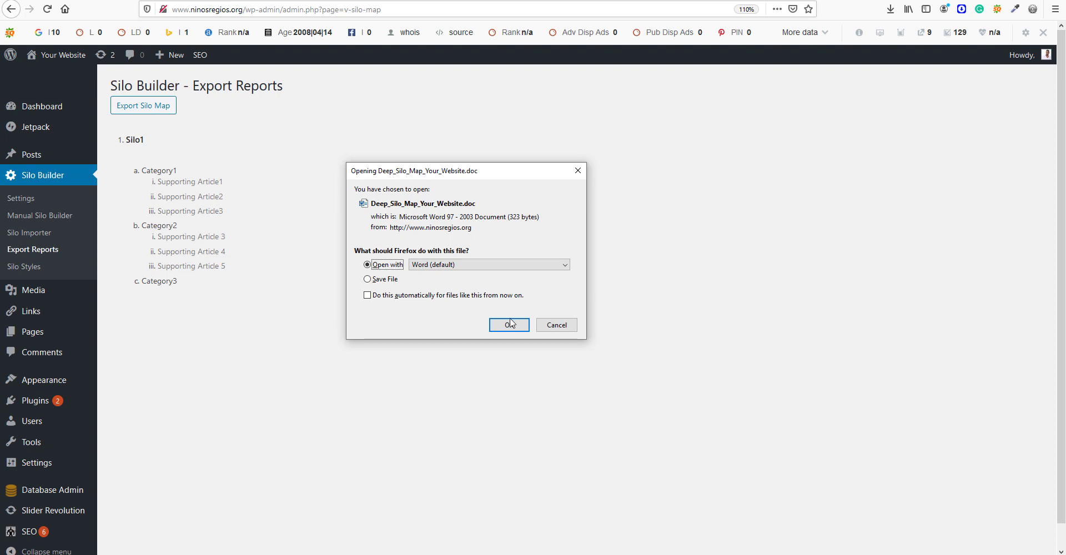
{"action": "left_click", "coordinate": [511, 325]}
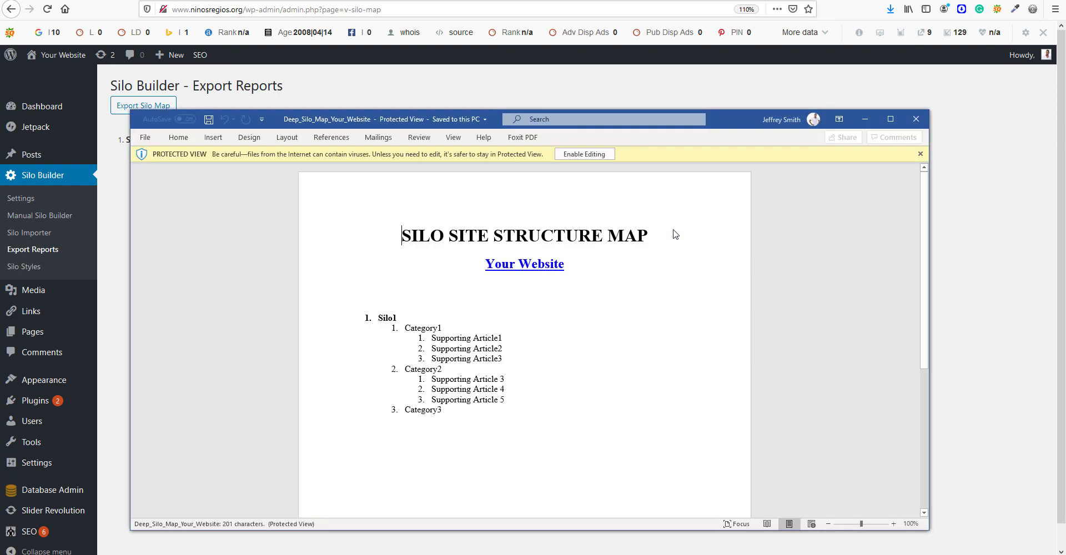
Enable editing for the exported silo map document, review its structure and minimize the Word window
{"action": "left_click", "coordinate": [585, 154]}
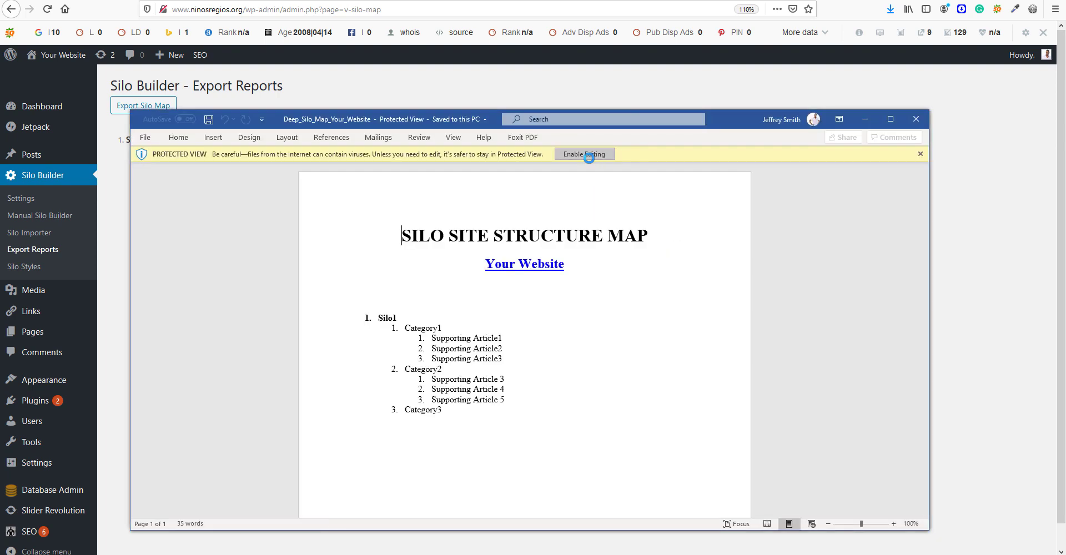
{"action": "left_click", "coordinate": [517, 305]}
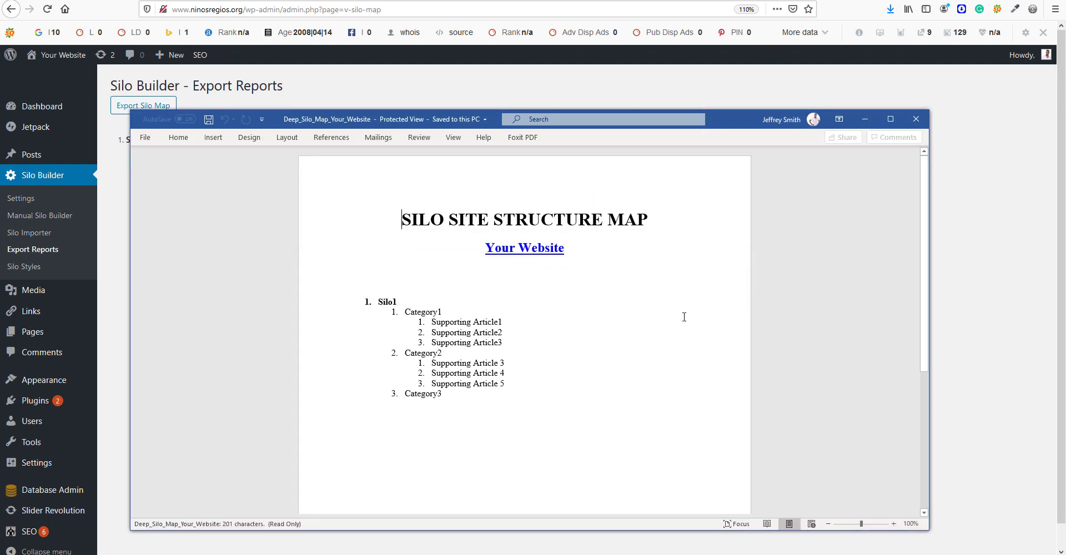
{"action": "scroll", "coordinate": [667, 316], "scroll_direction": "down", "scroll_amount": 1}
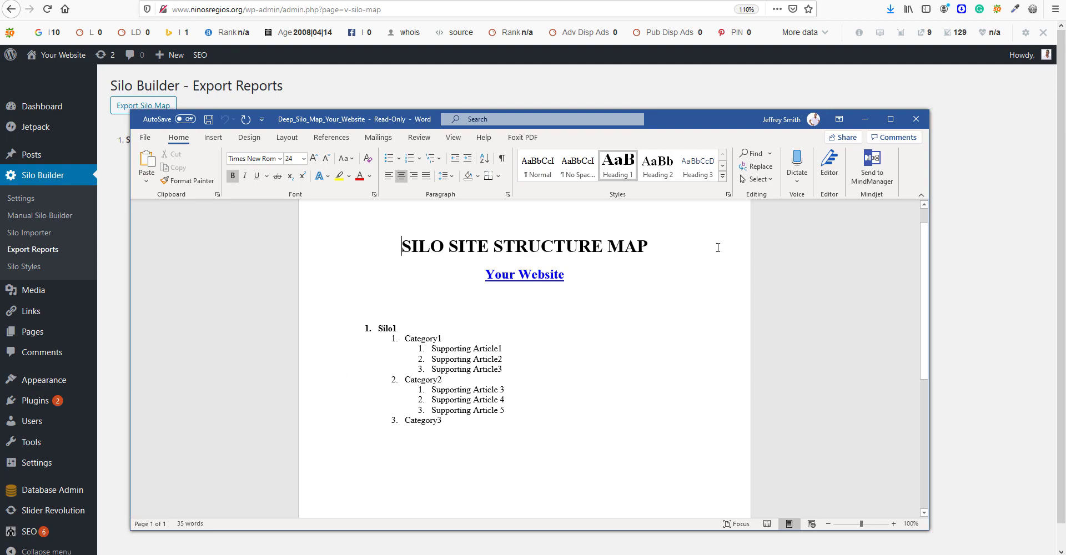
{"action": "left_click", "coordinate": [864, 119]}
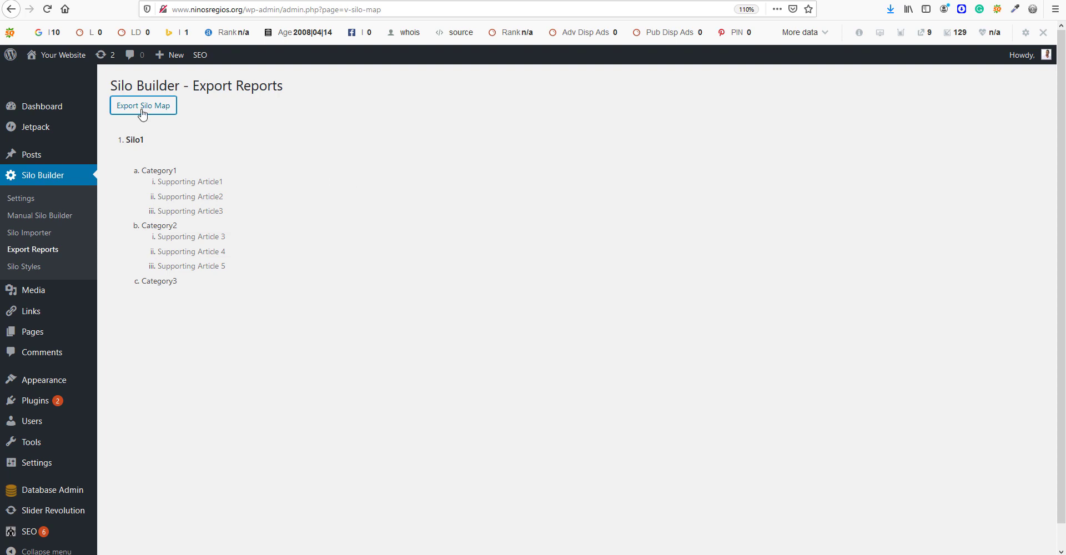
Return to the Manual Silo Builder page showing the Silo1 structure
{"action": "left_click", "coordinate": [53, 217]}
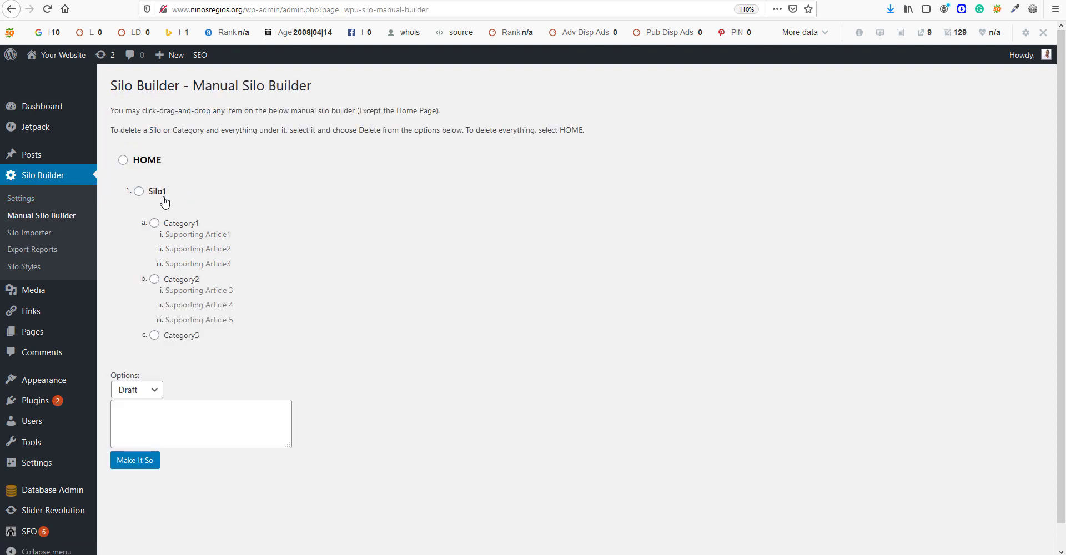